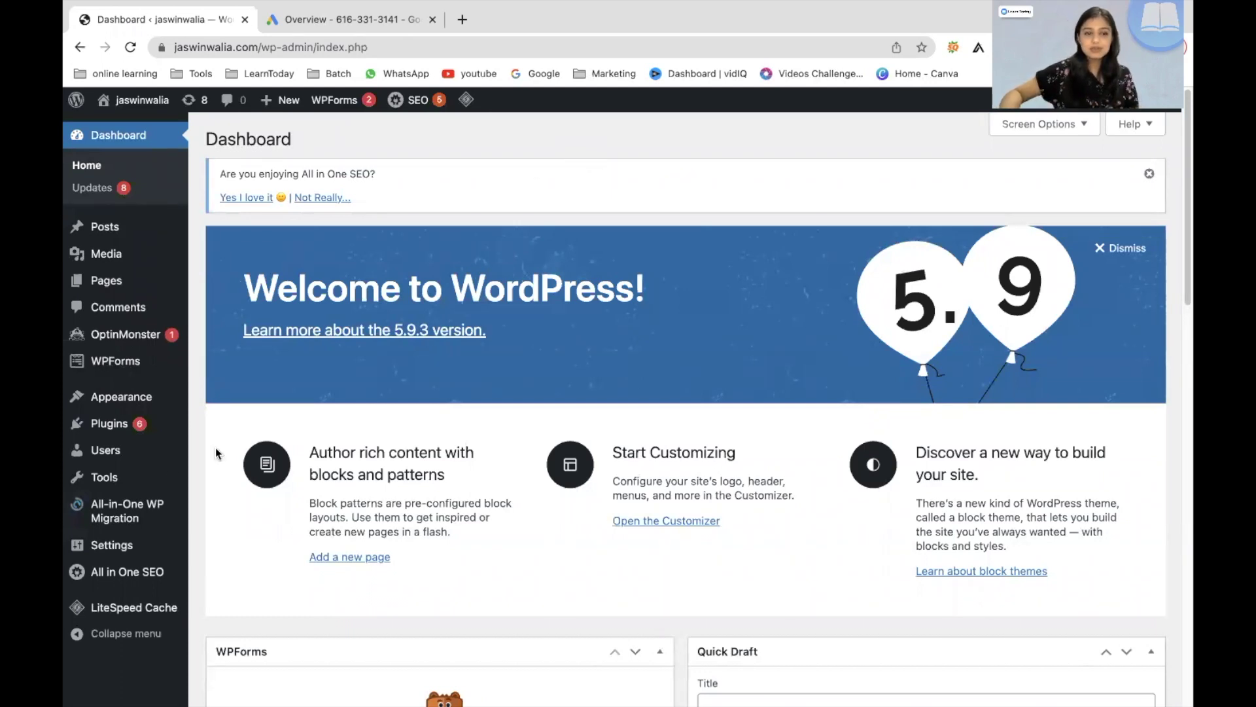
Step: Search the WordPress plugin directory for HFCM, then install and activate the Header Footer Code Manager plugin
{"action": "mouse_move", "coordinate": [121, 425]}
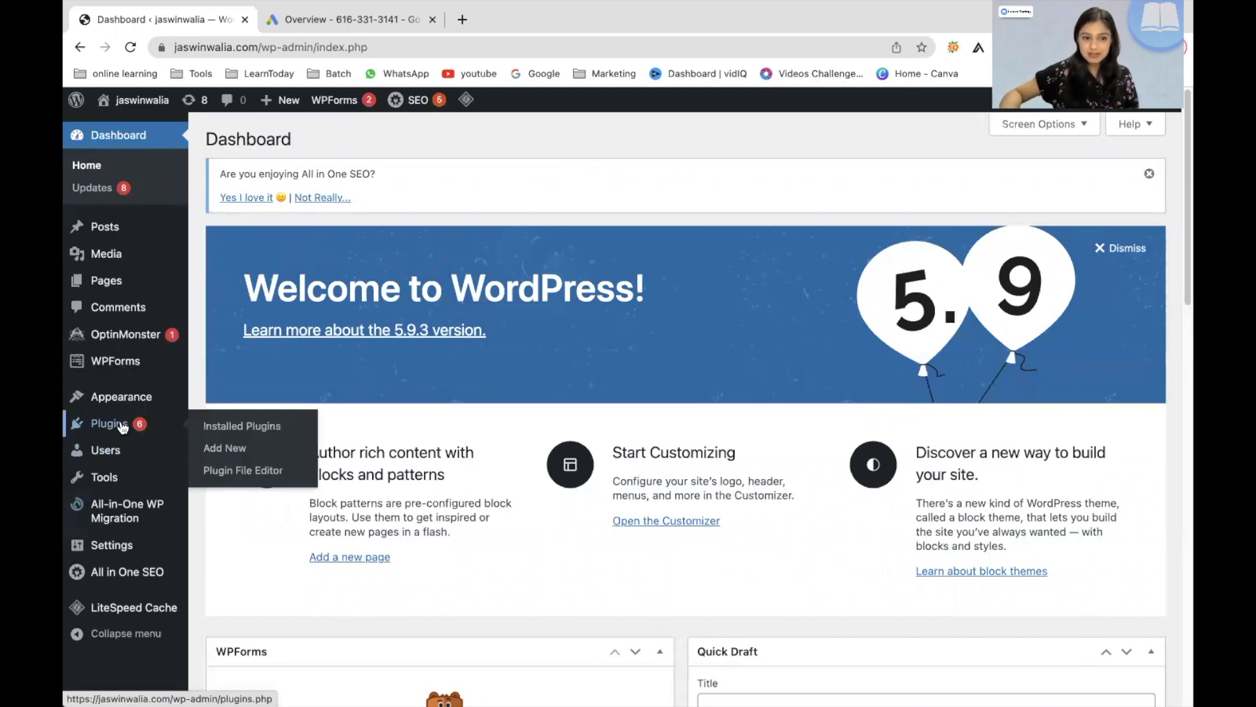
{"action": "left_click", "coordinate": [241, 451]}
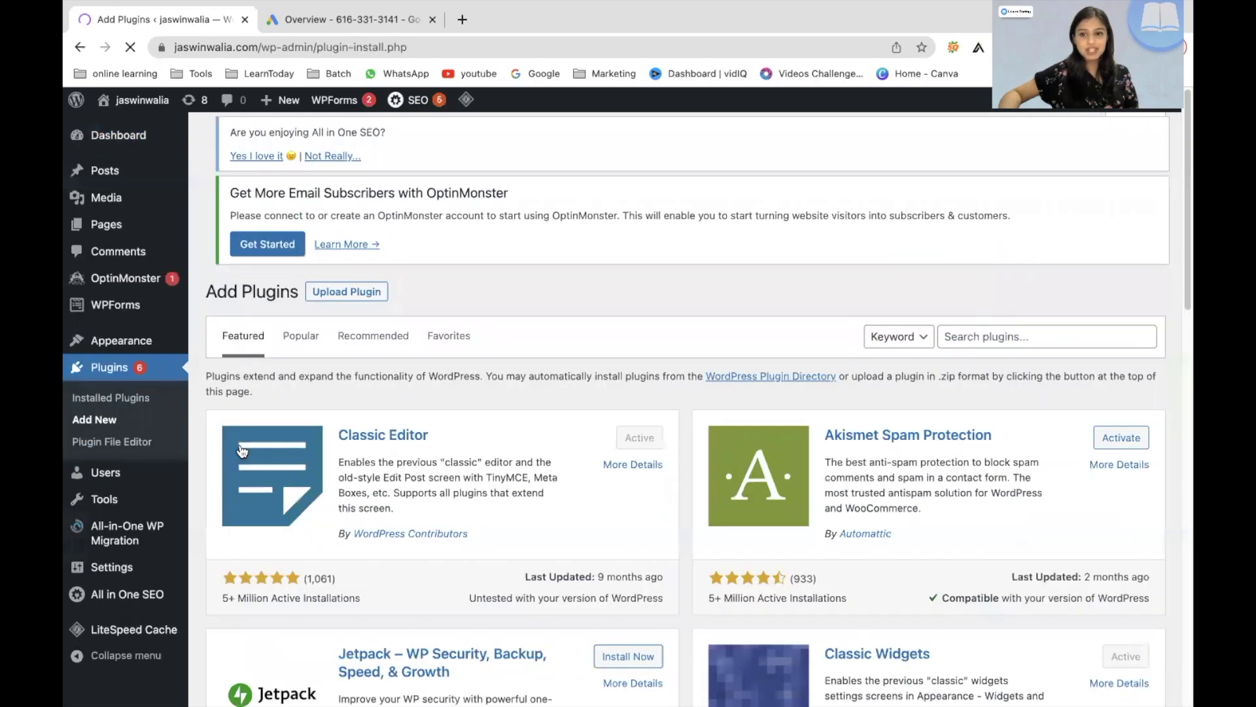
{"action": "left_click", "coordinate": [999, 346]}
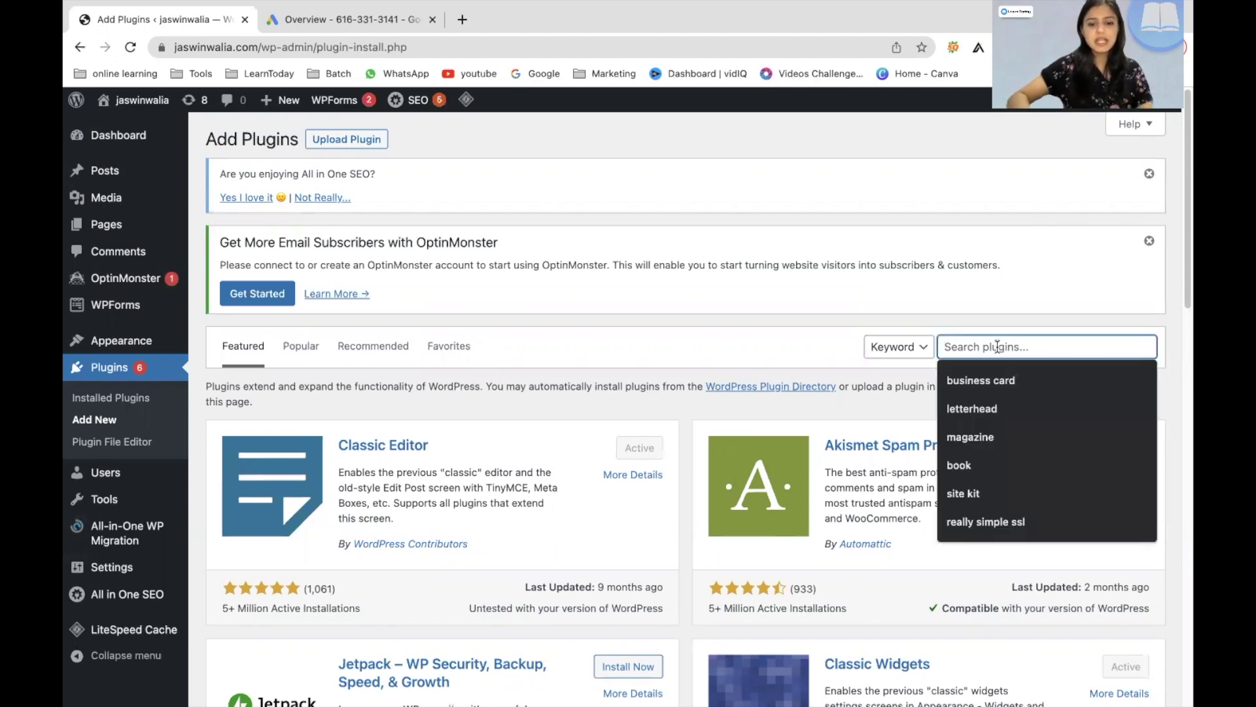
{"action": "type", "text": "HFCM"}
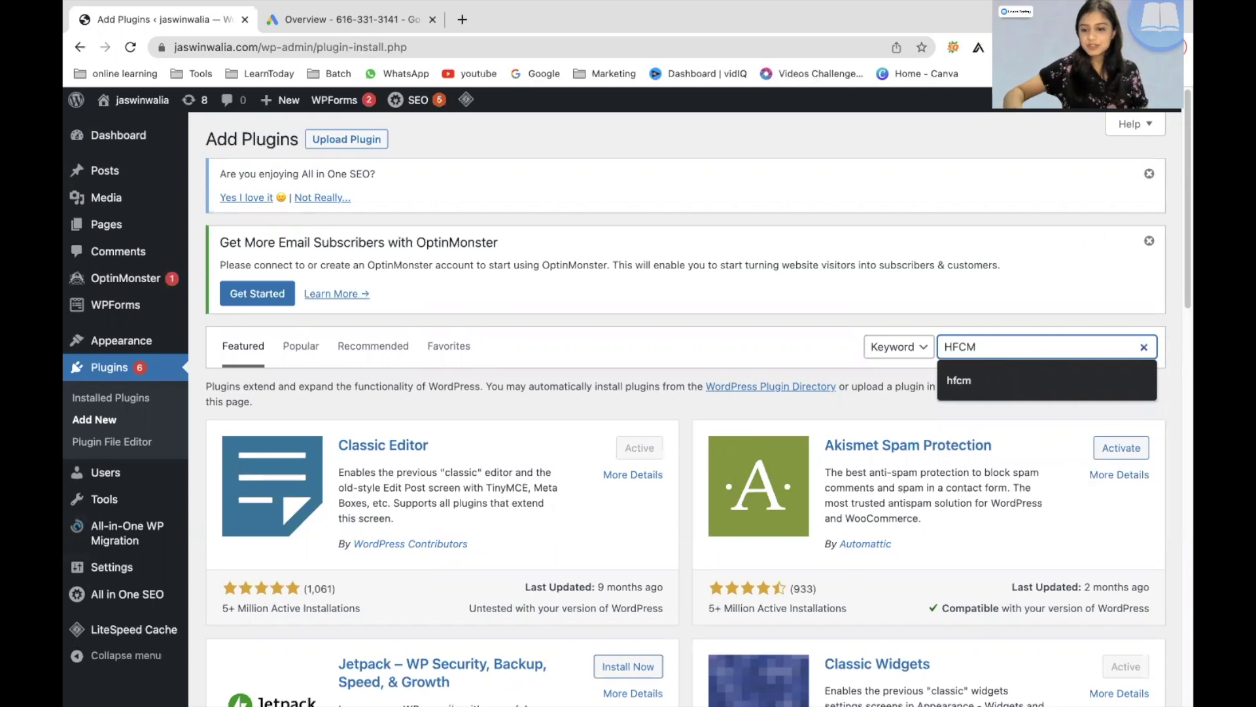
{"action": "key", "text": "Return"}
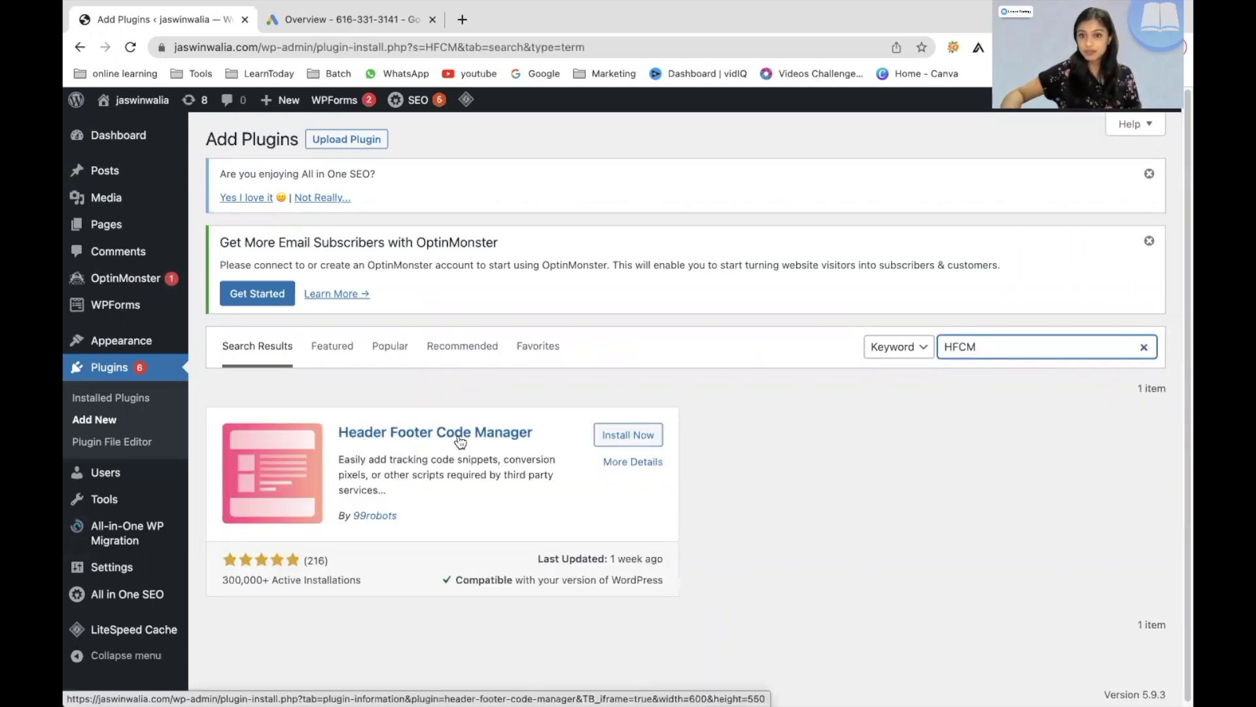
{"action": "left_click", "coordinate": [627, 436]}
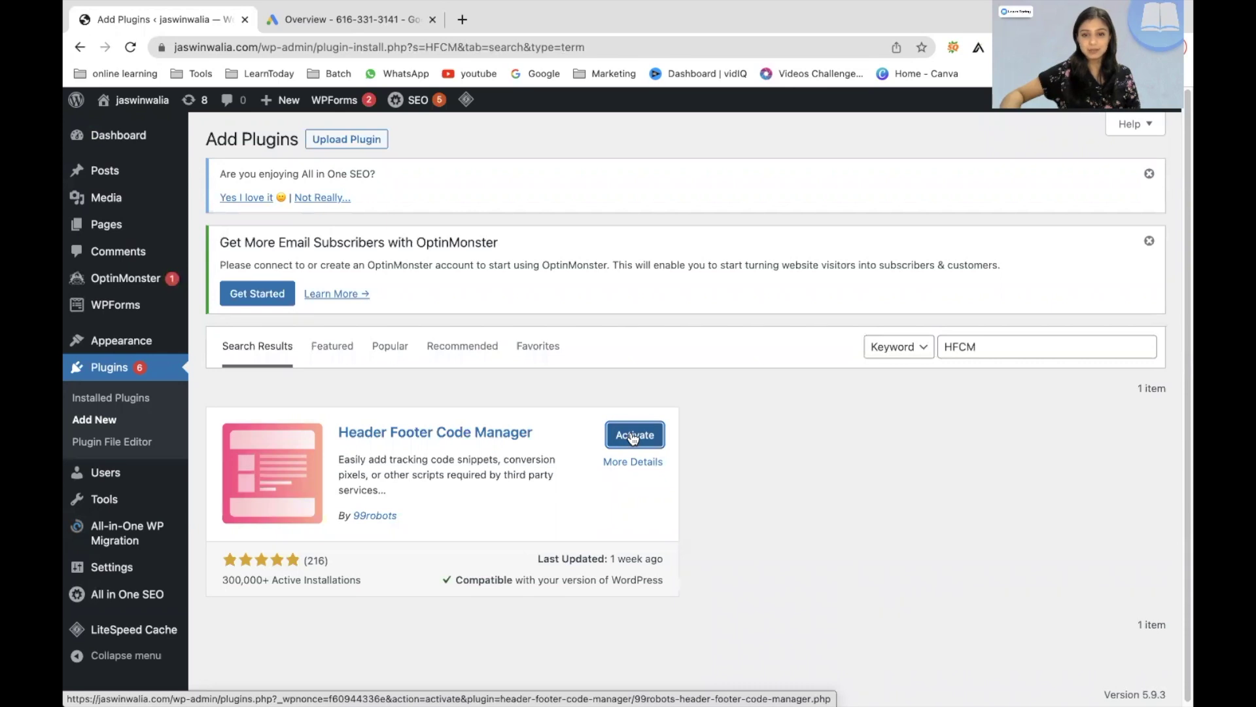
{"action": "left_click", "coordinate": [634, 437]}
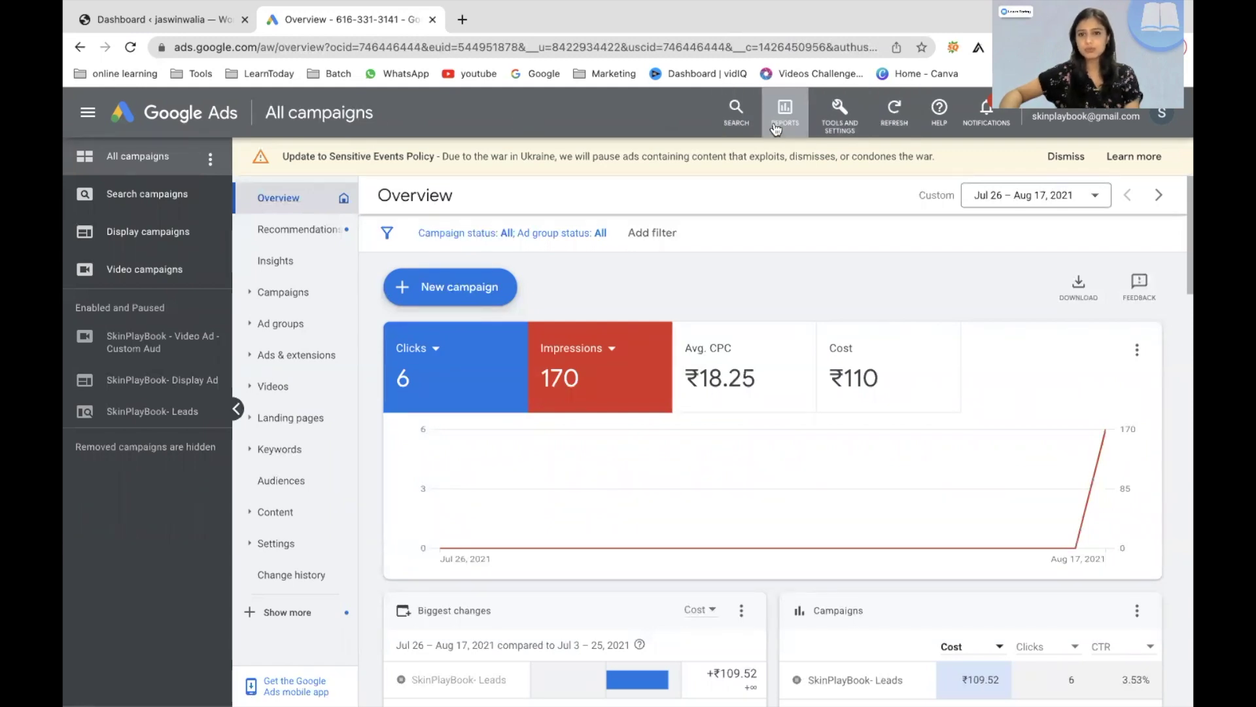
Step: Switch to Google Ads and start a new conversion action of the website type from the account's conversions page
{"action": "left_click", "coordinate": [828, 129]}
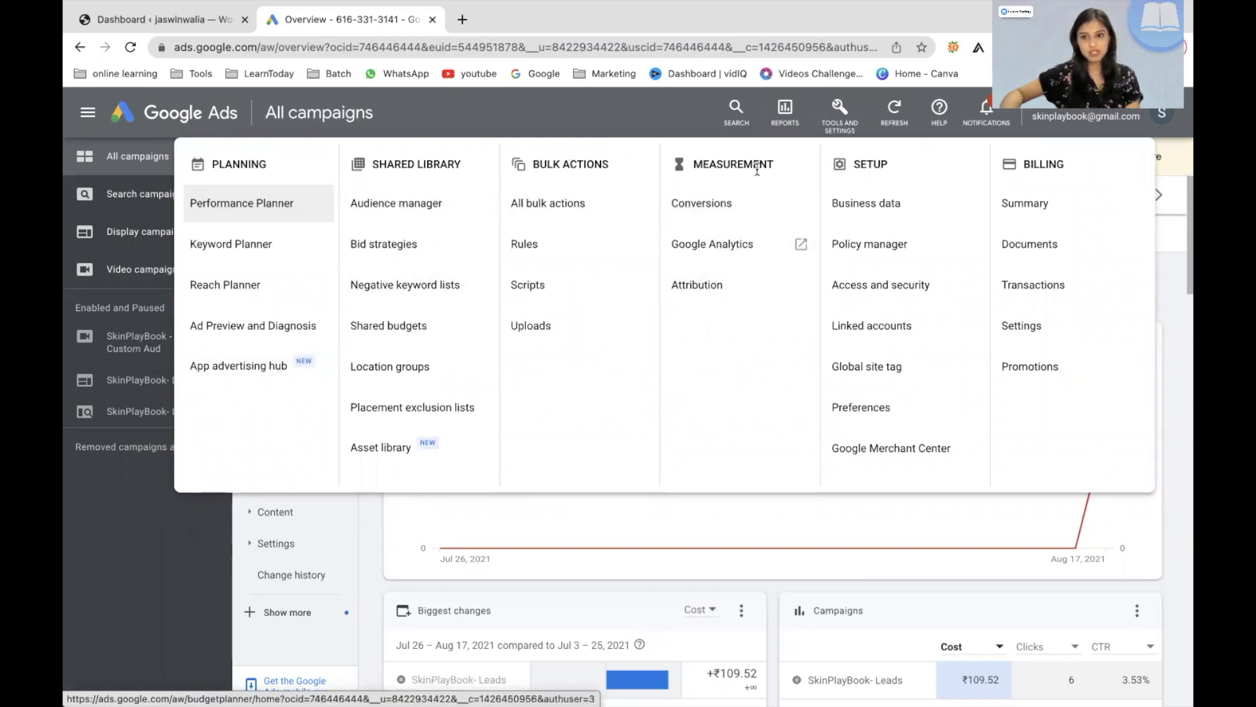
{"action": "left_click", "coordinate": [702, 205]}
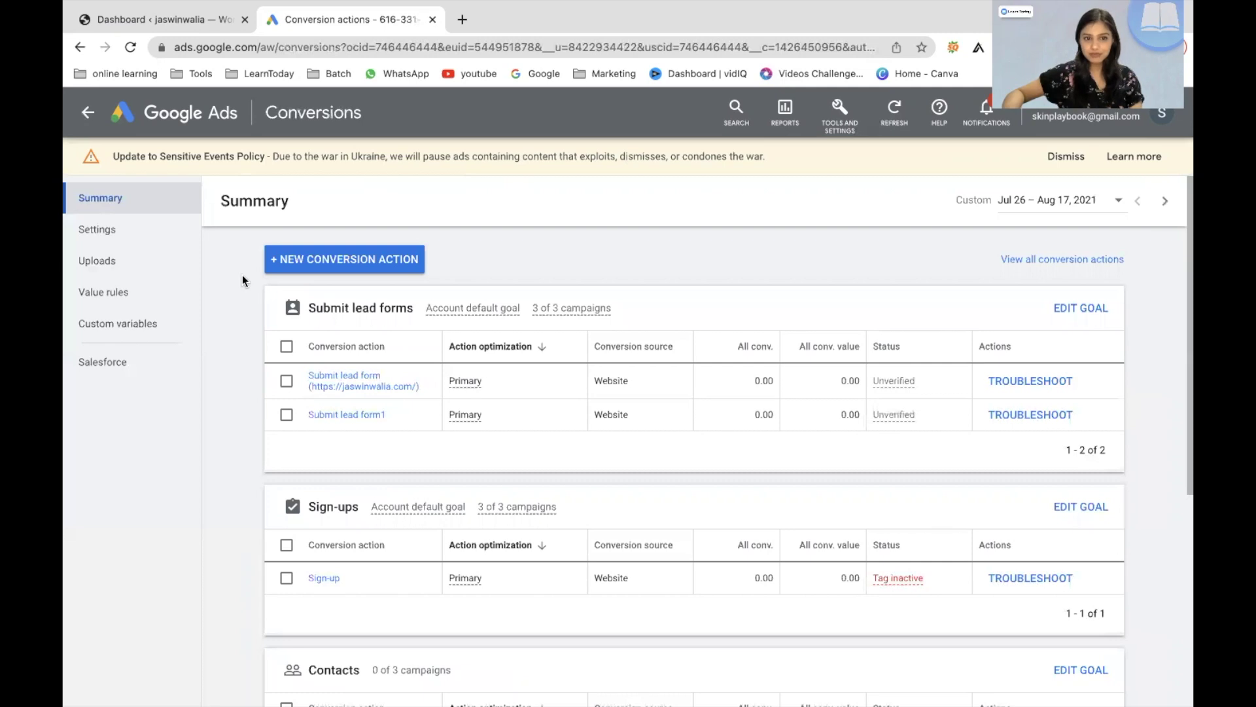
{"action": "left_click", "coordinate": [317, 267]}
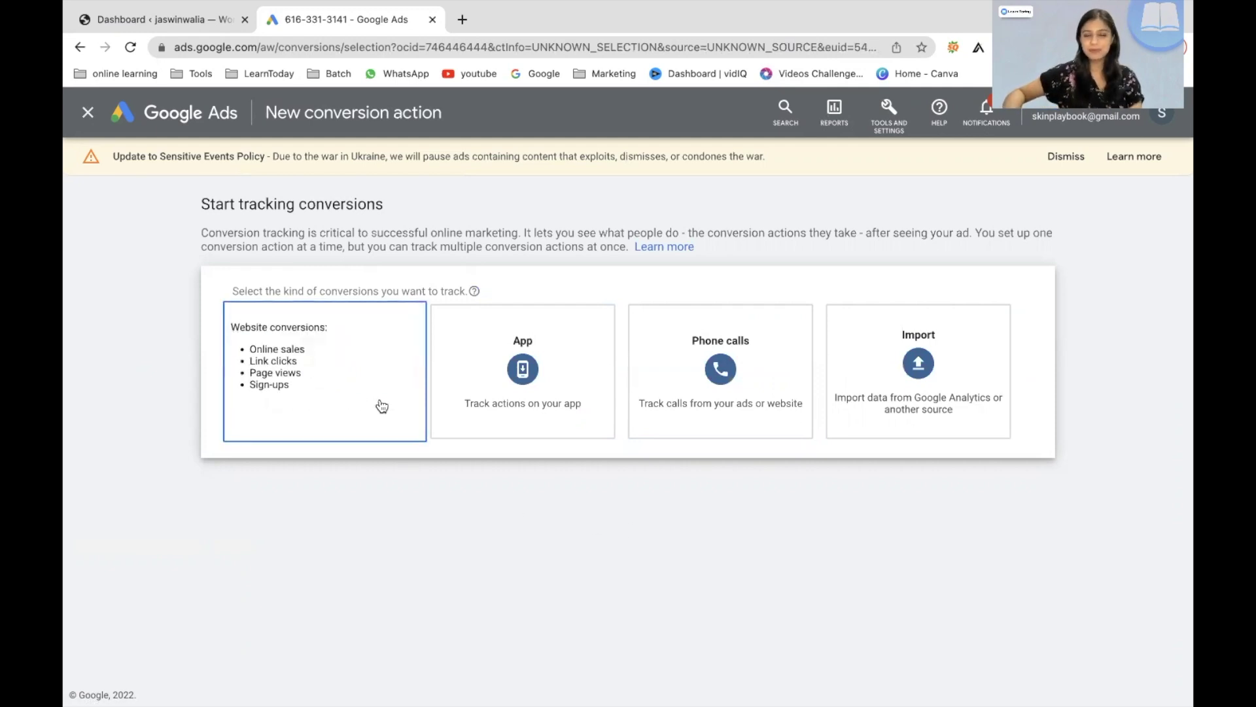
{"action": "left_click", "coordinate": [382, 407]}
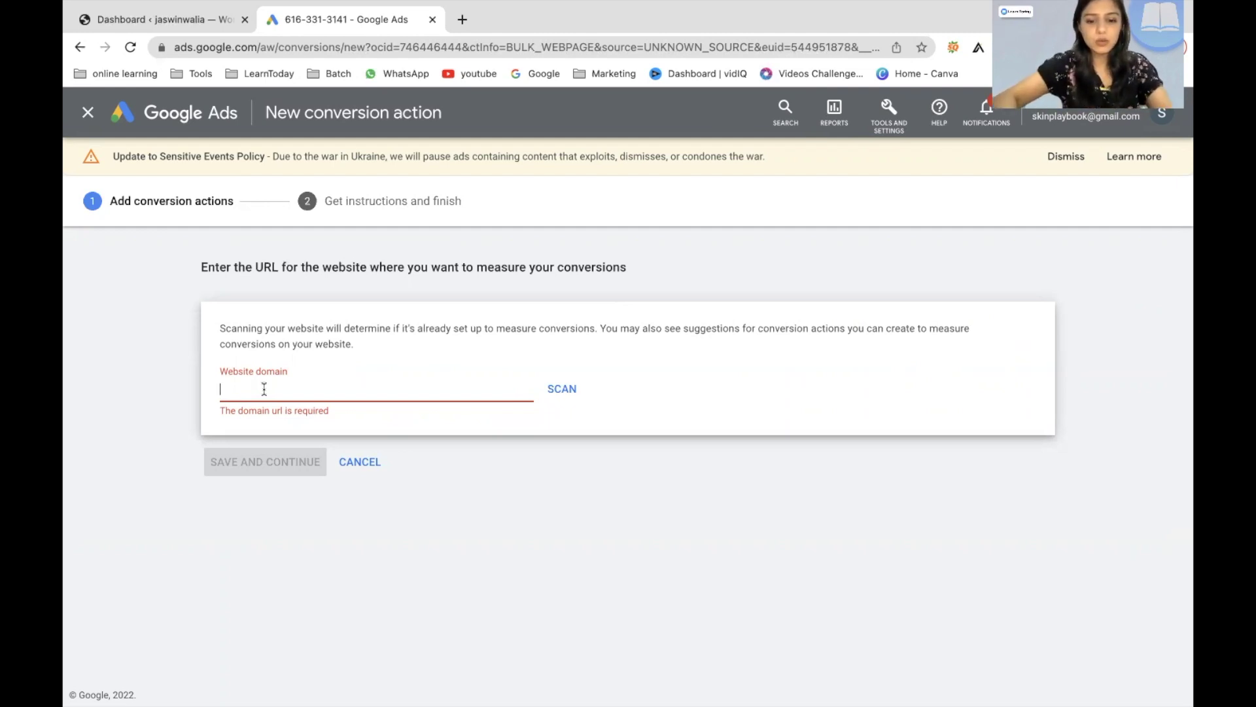
Step: Enter the WordPress site's domain as the website where conversions are measured and scan it
{"action": "type", "text": "jaswinw"}
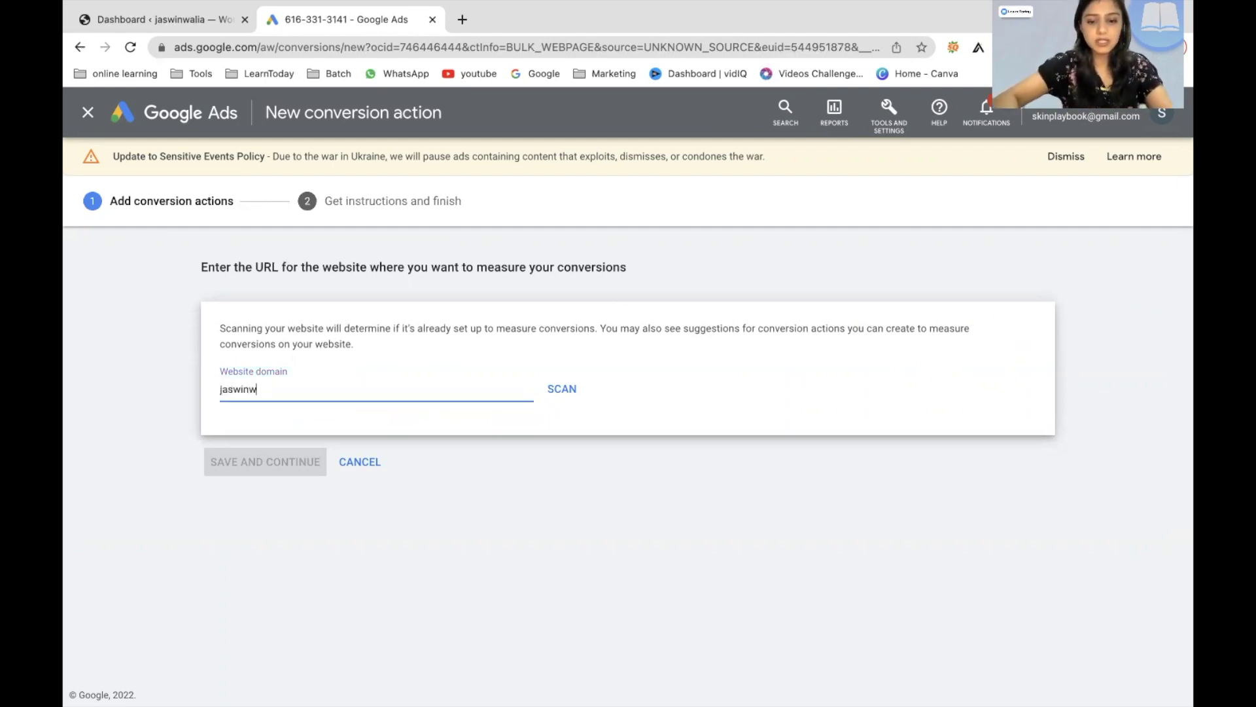
{"action": "type", "text": "alia"}
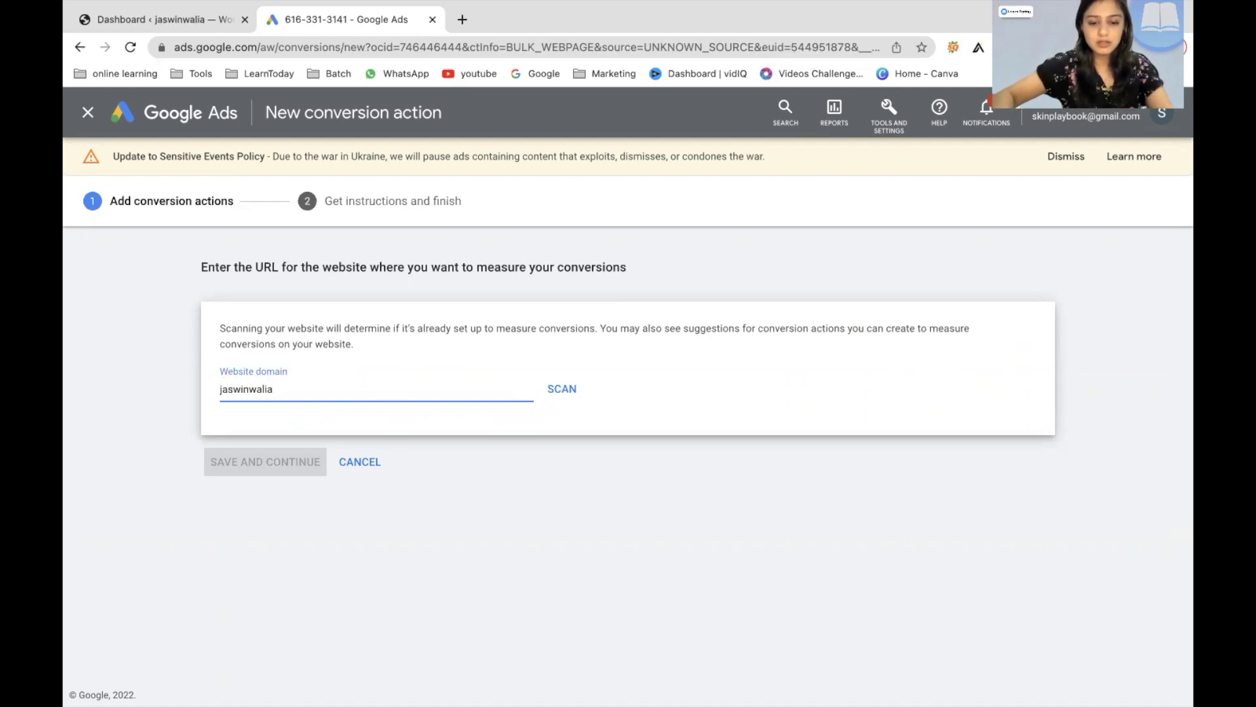
{"action": "type", "text": ".com"}
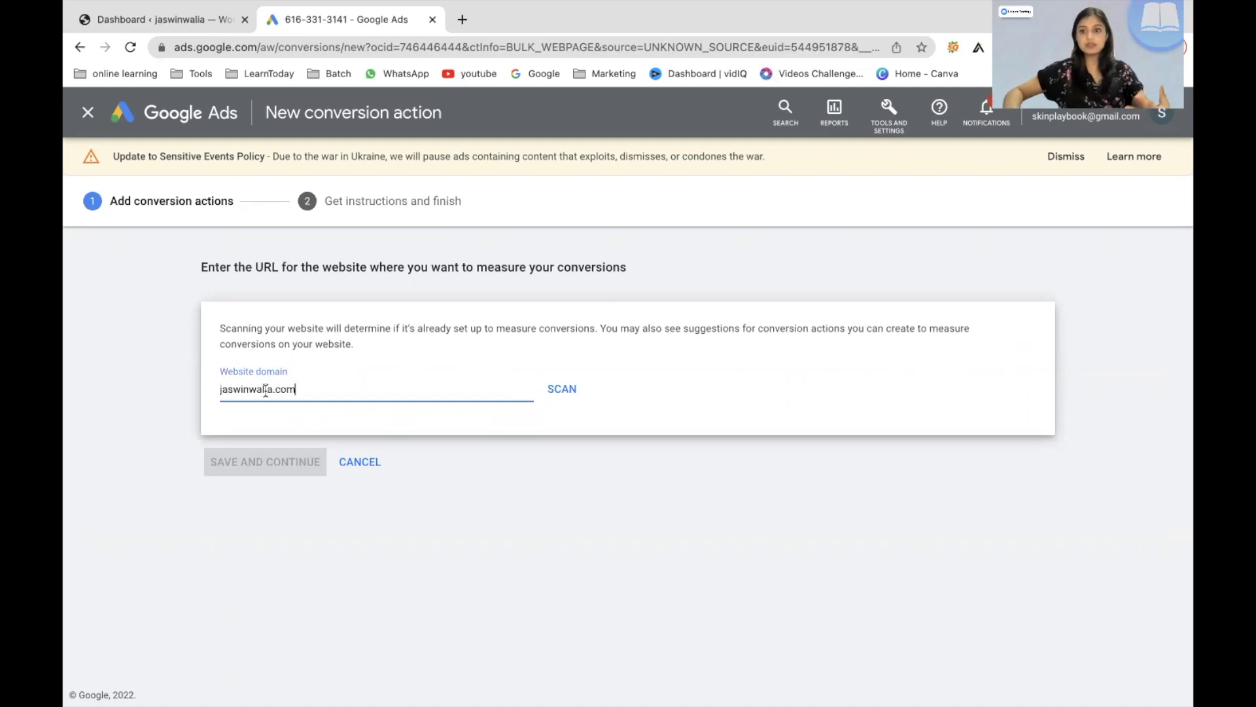
{"action": "left_click", "coordinate": [553, 393]}
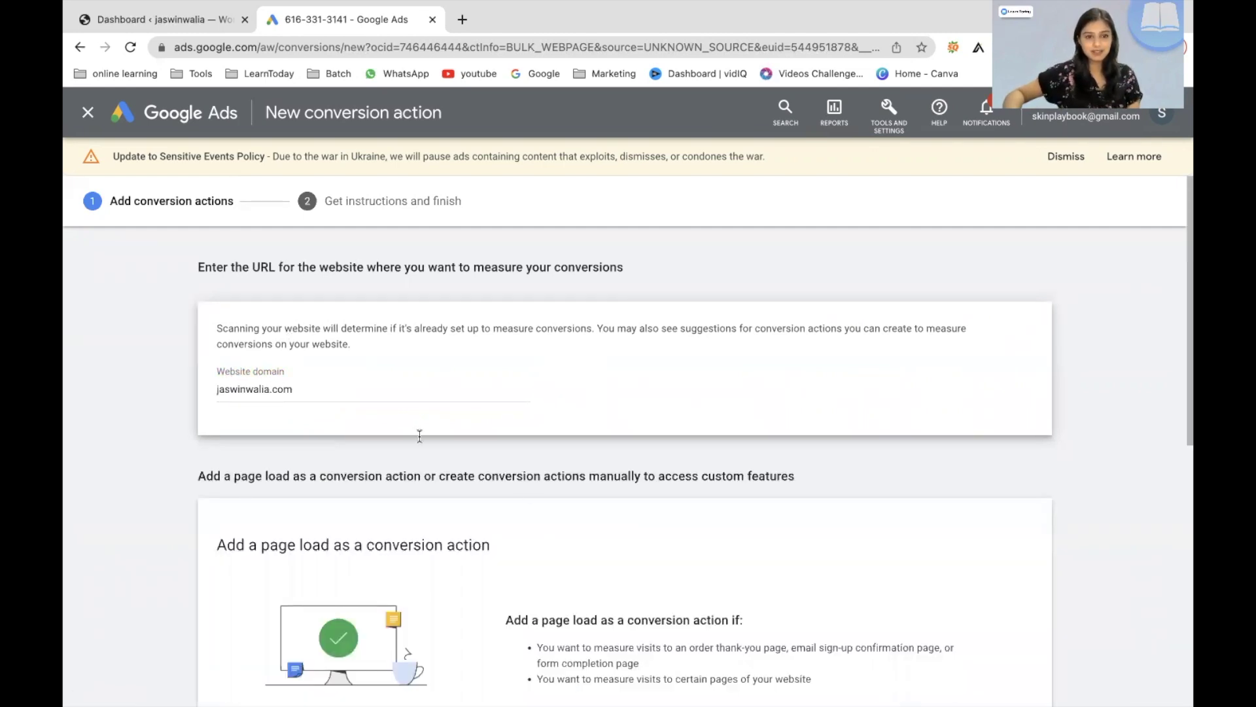
Step: Choose to add a conversion action manually using code instead of a page load
{"action": "scroll", "coordinate": [149, 446], "scroll_direction": "down", "scroll_amount": 8}
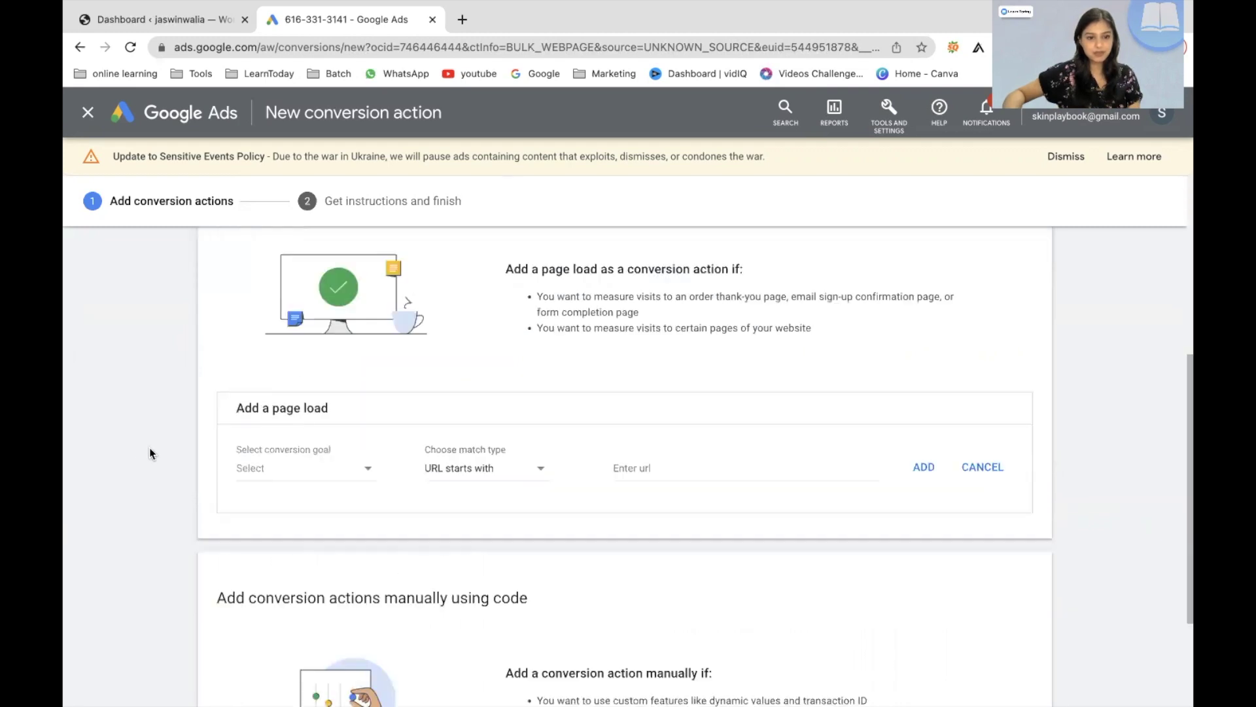
{"action": "scroll", "coordinate": [150, 447], "scroll_direction": "up", "scroll_amount": 8}
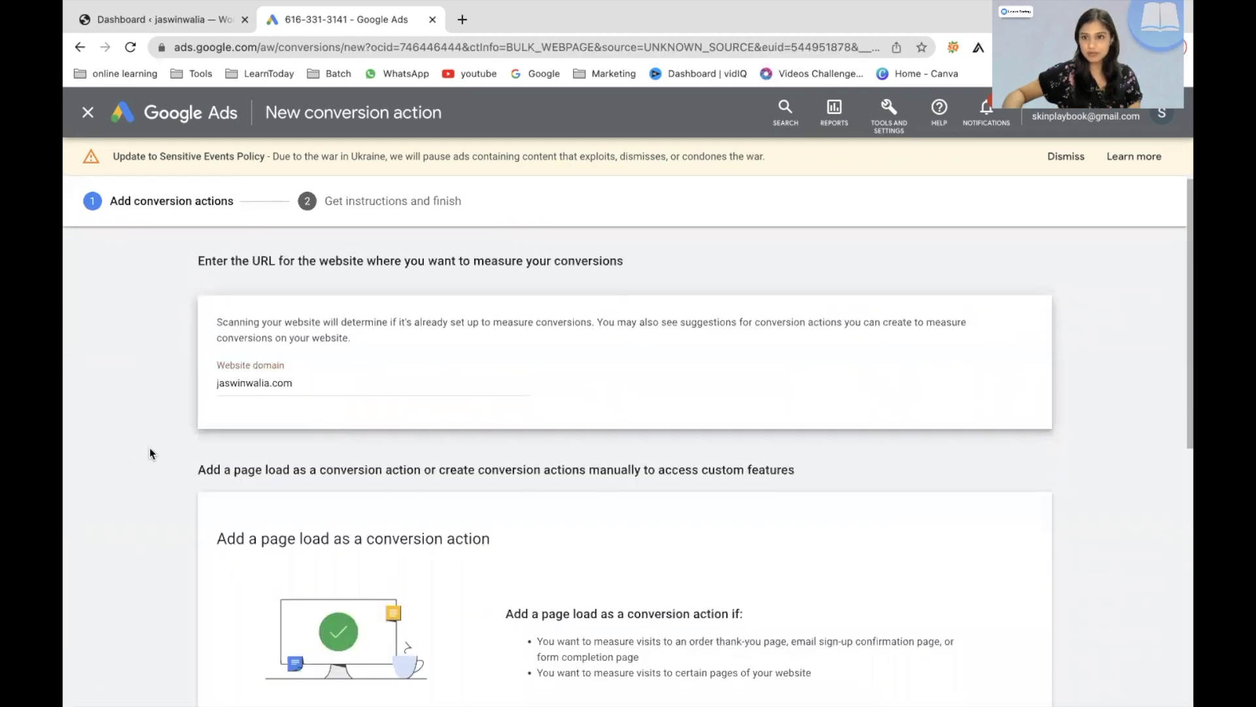
{"action": "scroll", "coordinate": [149, 447], "scroll_direction": "down", "scroll_amount": 8}
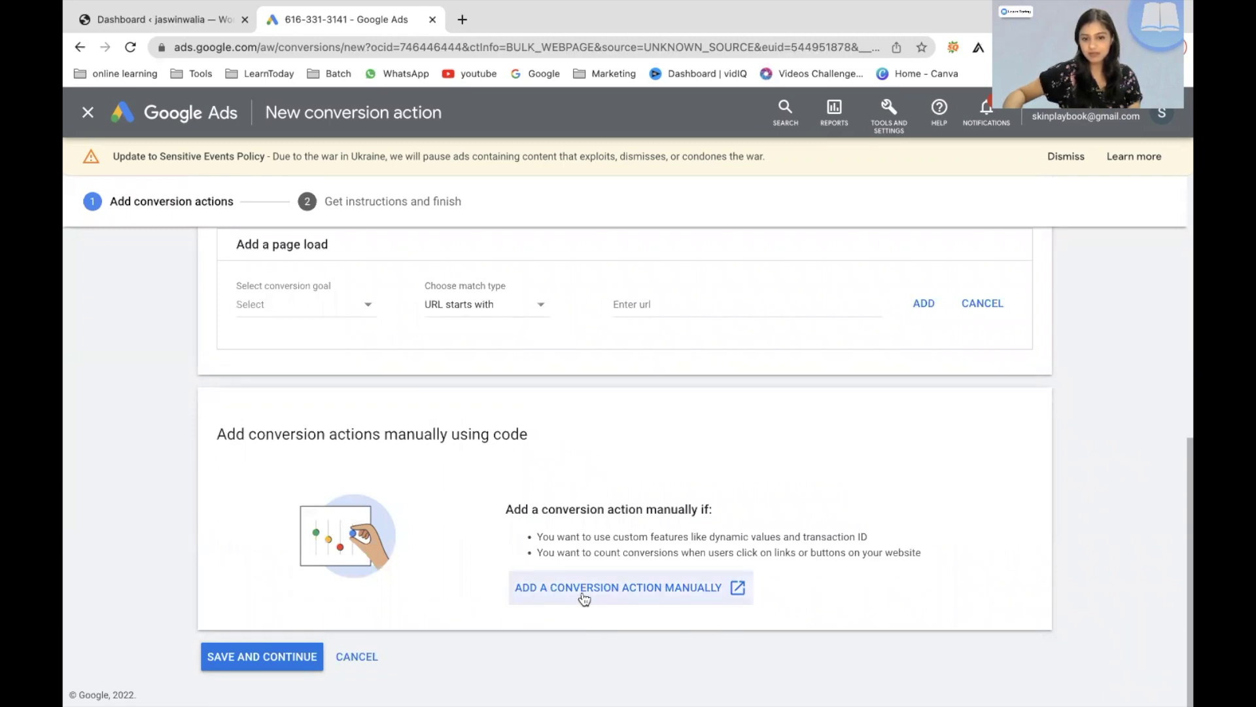
{"action": "left_click", "coordinate": [647, 598]}
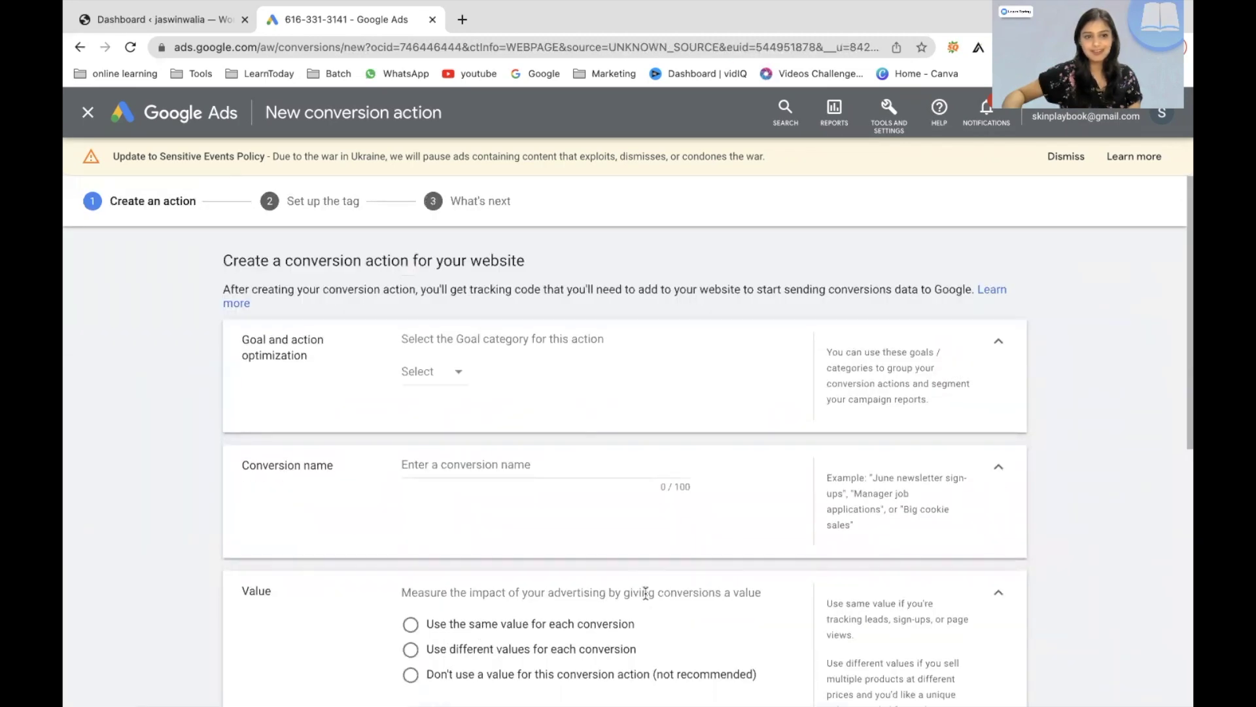
Step: Set the goal category to Submit lead form and enter the site owner's name as the conversion name
{"action": "scroll", "coordinate": [65, 474], "scroll_direction": "down", "scroll_amount": 8}
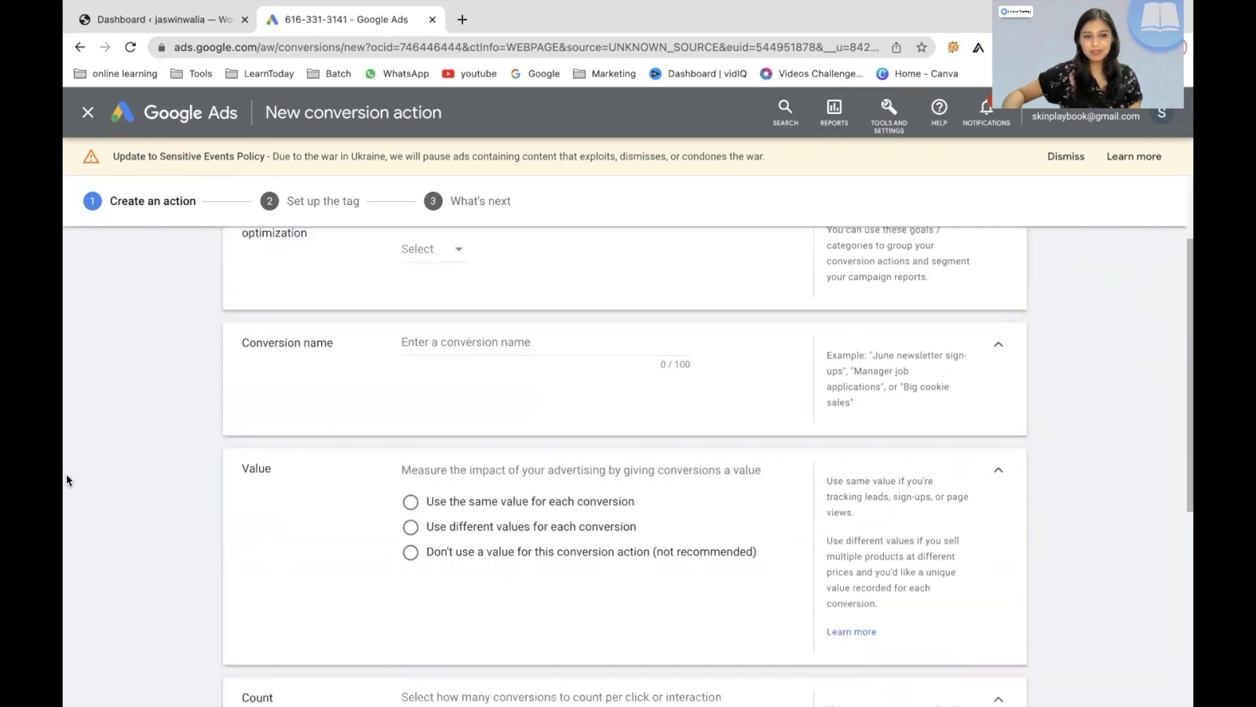
{"action": "scroll", "coordinate": [117, 448], "scroll_direction": "up", "scroll_amount": 10}
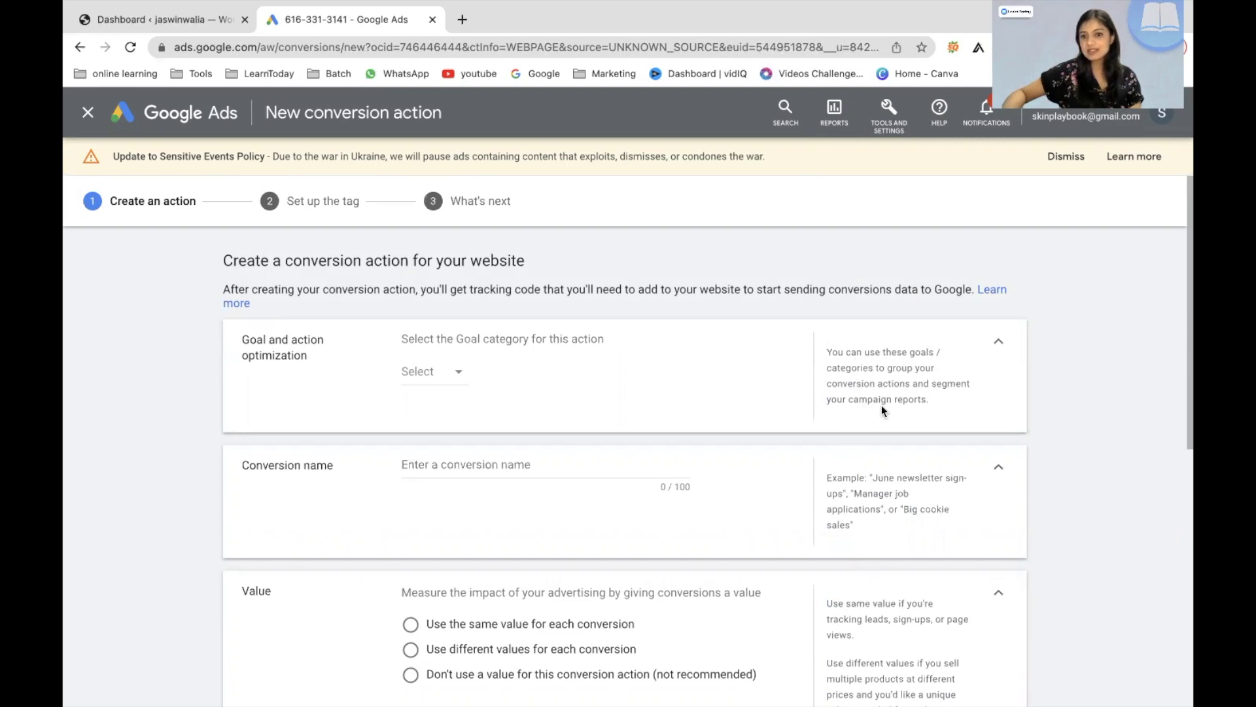
{"action": "left_click", "coordinate": [461, 373]}
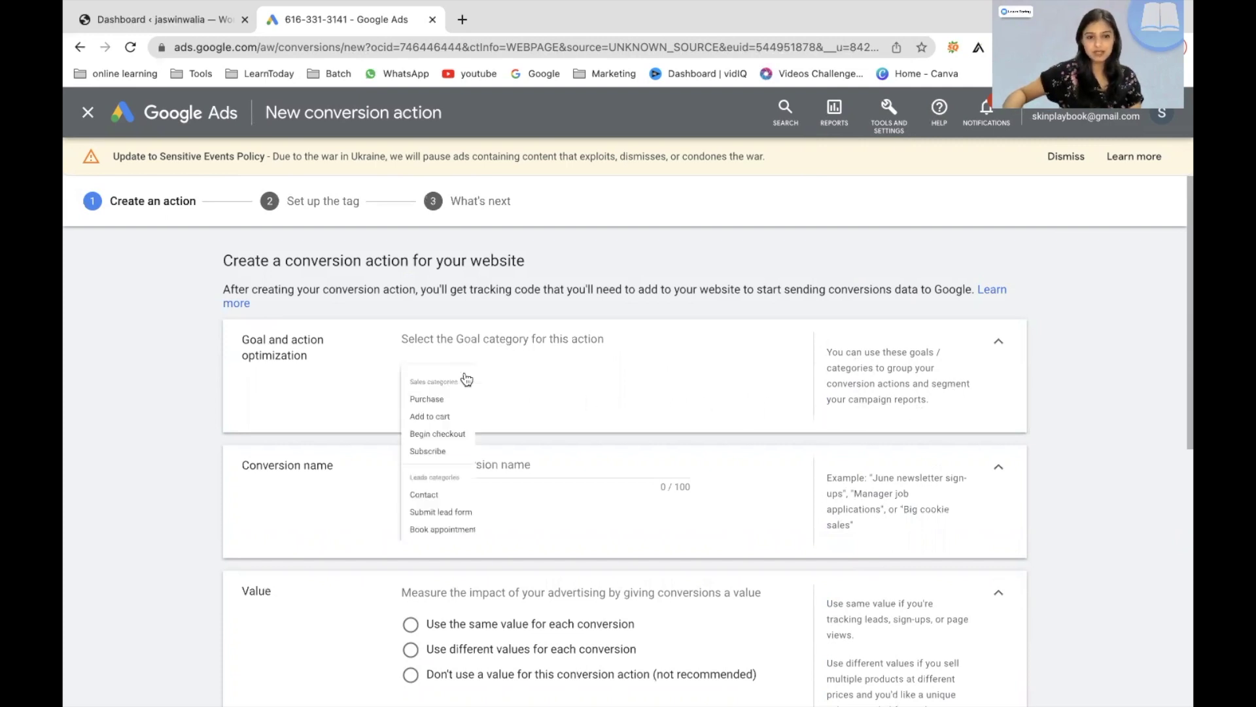
{"action": "left_click", "coordinate": [487, 589]}
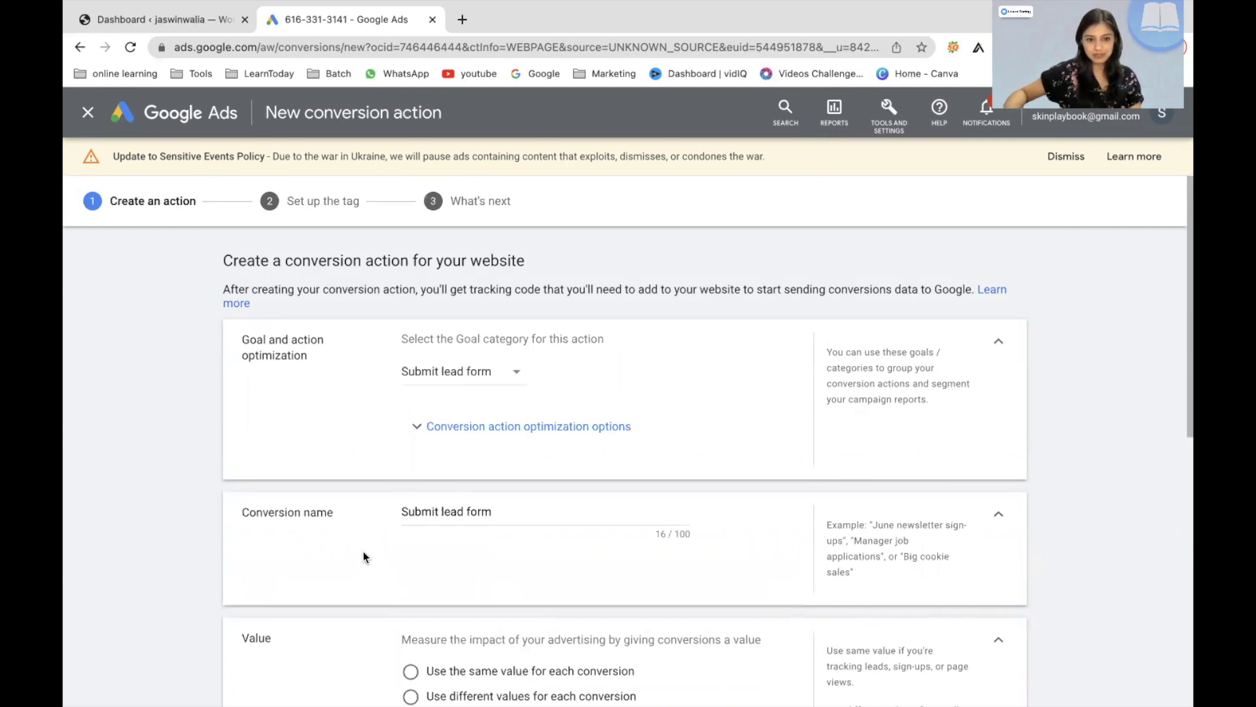
{"action": "scroll", "coordinate": [353, 543], "scroll_direction": "down", "scroll_amount": 1}
{"action": "left_click", "coordinate": [459, 472]}
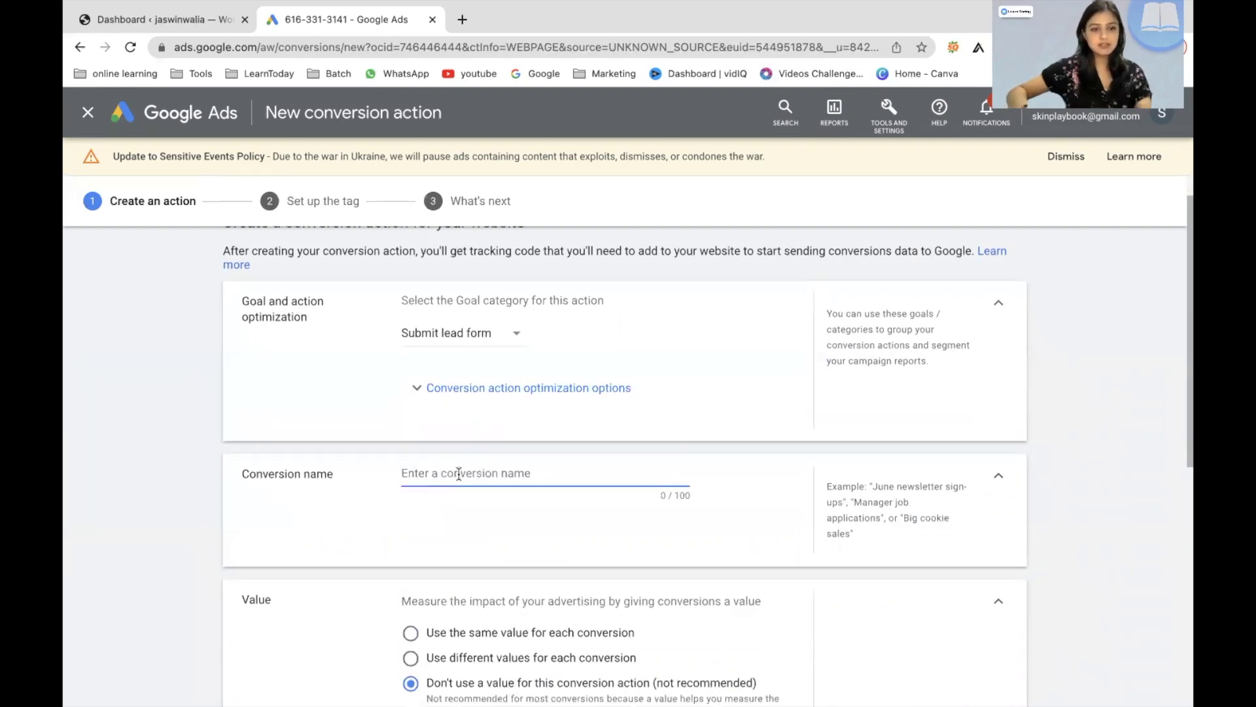
{"action": "type", "text": "Jasw"}
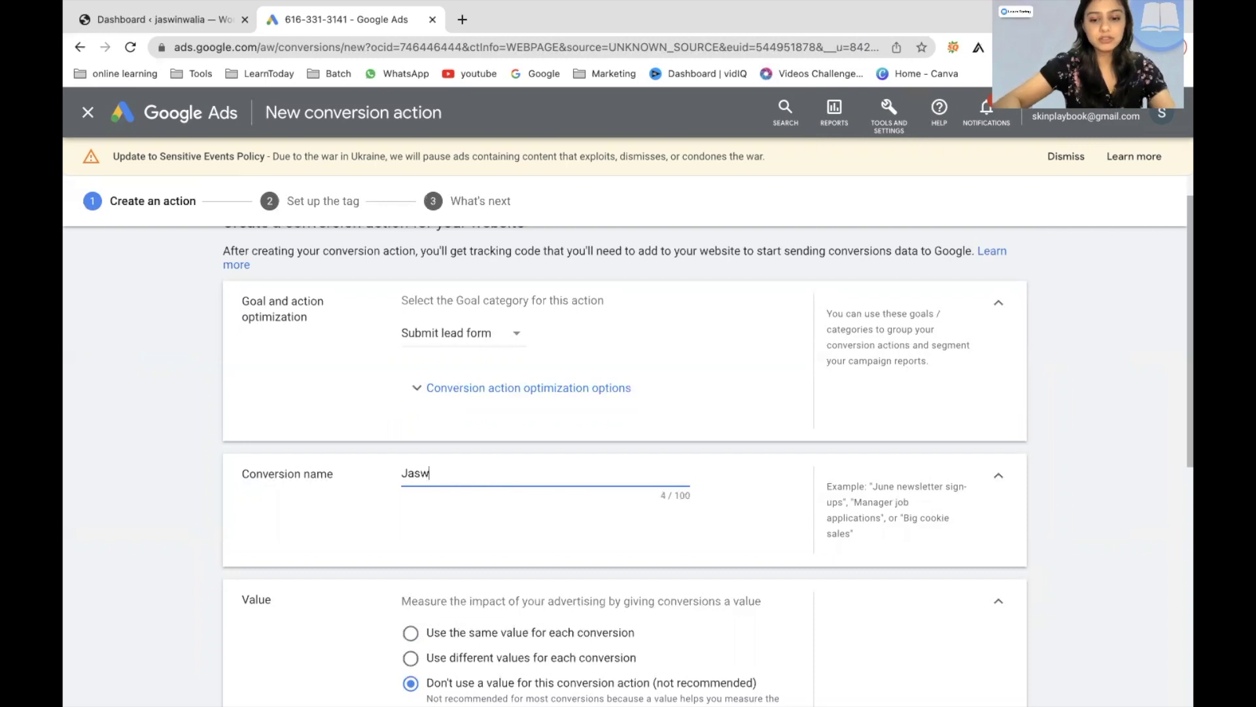
{"action": "type", "text": "inWalia"}
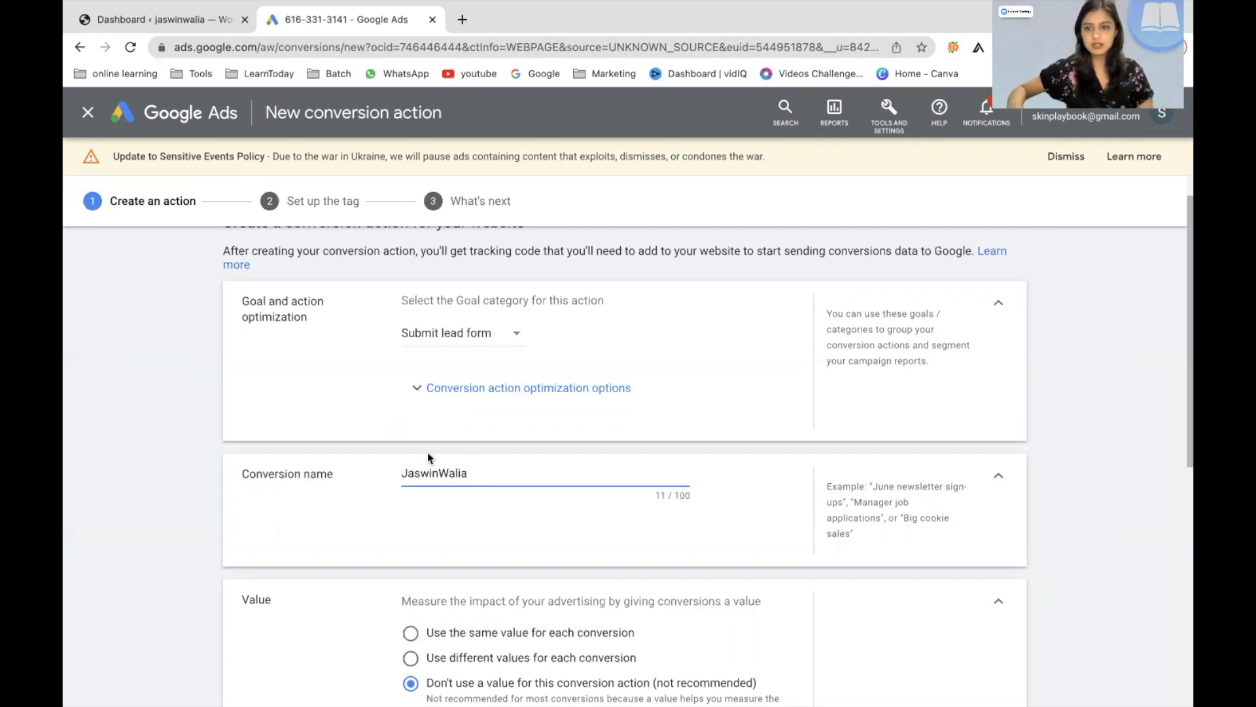
Step: Review the conversion action's value, count, conversion window and attribution settings, including the help notes on goal categories and lead counting
{"action": "scroll", "coordinate": [288, 575], "scroll_direction": "down", "scroll_amount": 6}
{"action": "scroll", "coordinate": [275, 333], "scroll_direction": "up", "scroll_amount": 4}
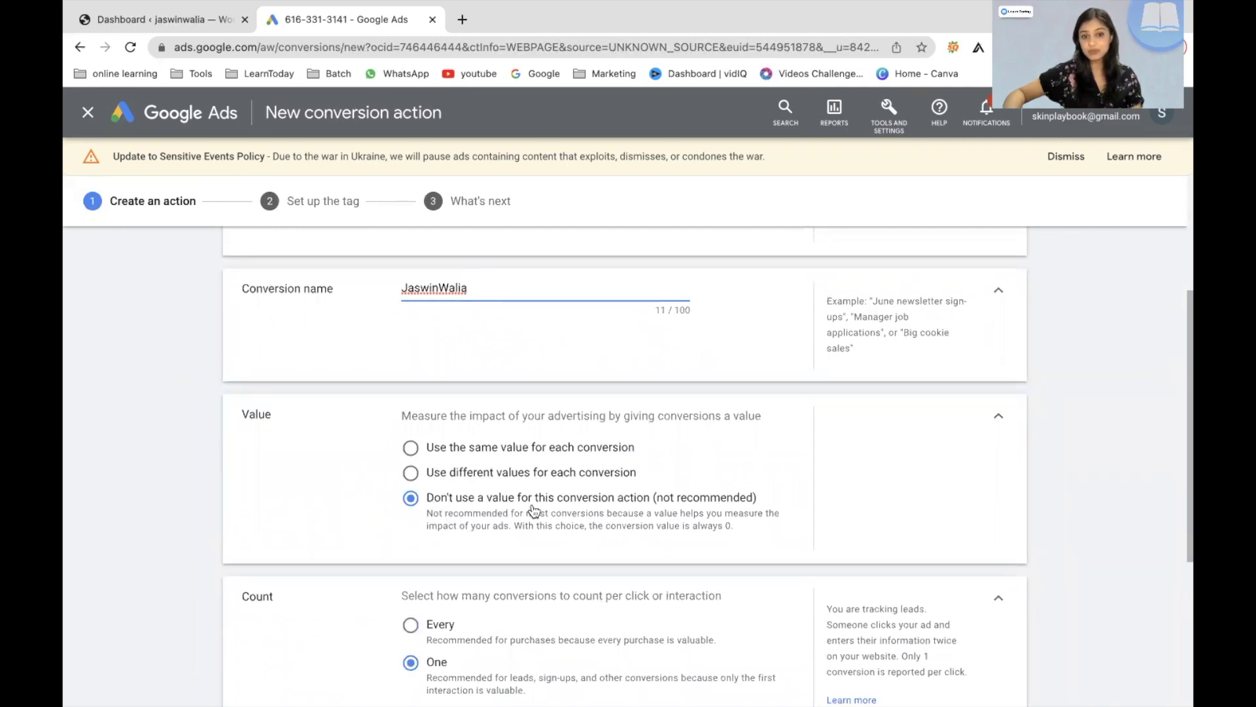
{"action": "scroll", "coordinate": [157, 530], "scroll_direction": "down", "scroll_amount": 2}
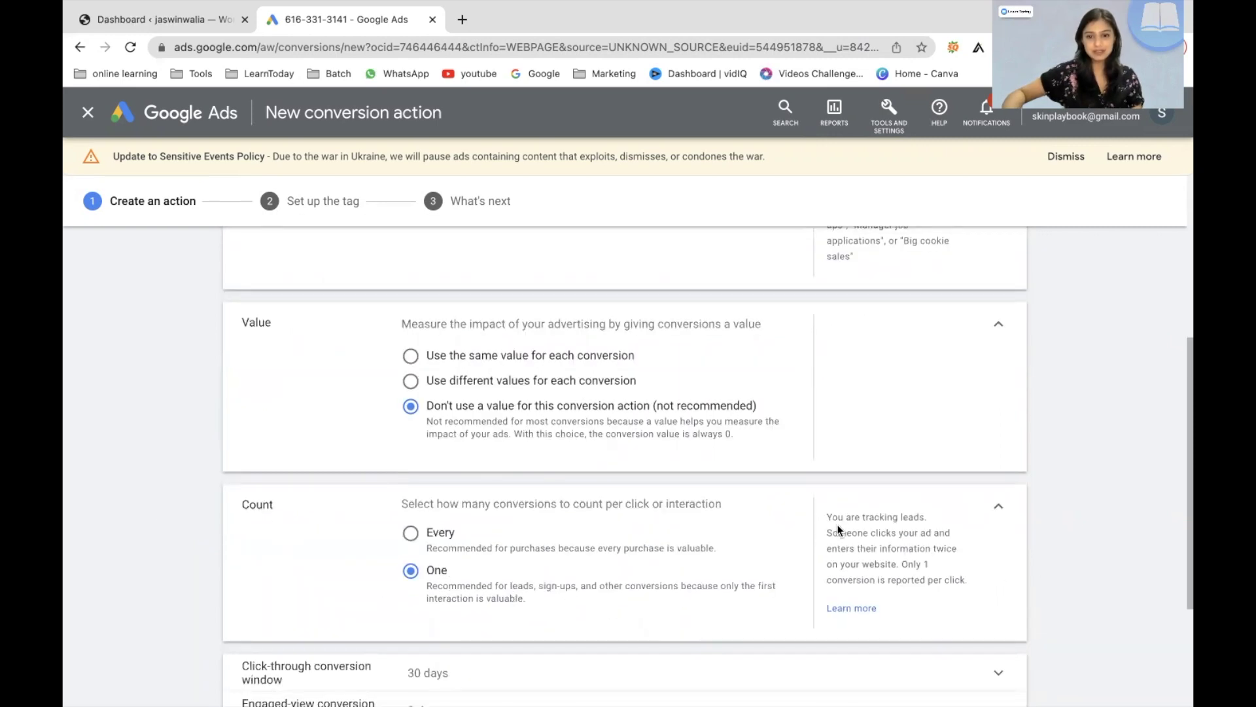
{"action": "left_click_drag", "start_coordinate": [827, 517], "coordinate": [952, 567]}
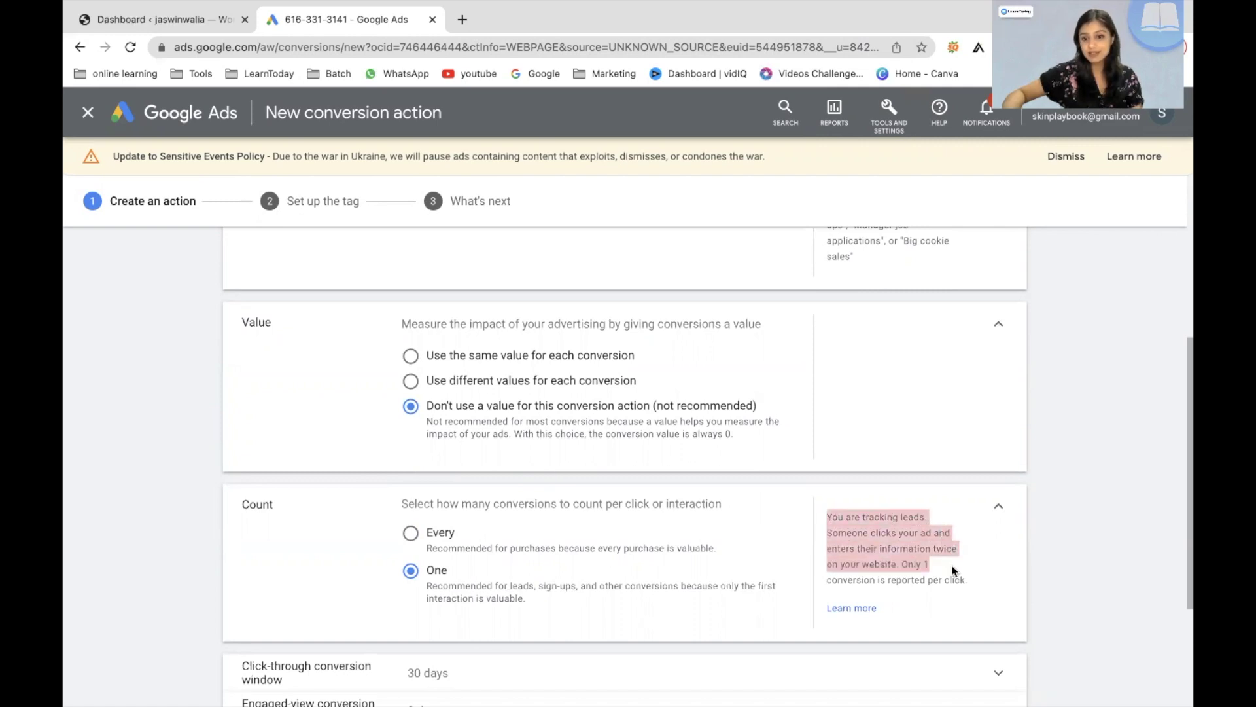
{"action": "left_click_drag", "start_coordinate": [952, 565], "coordinate": [964, 580]}
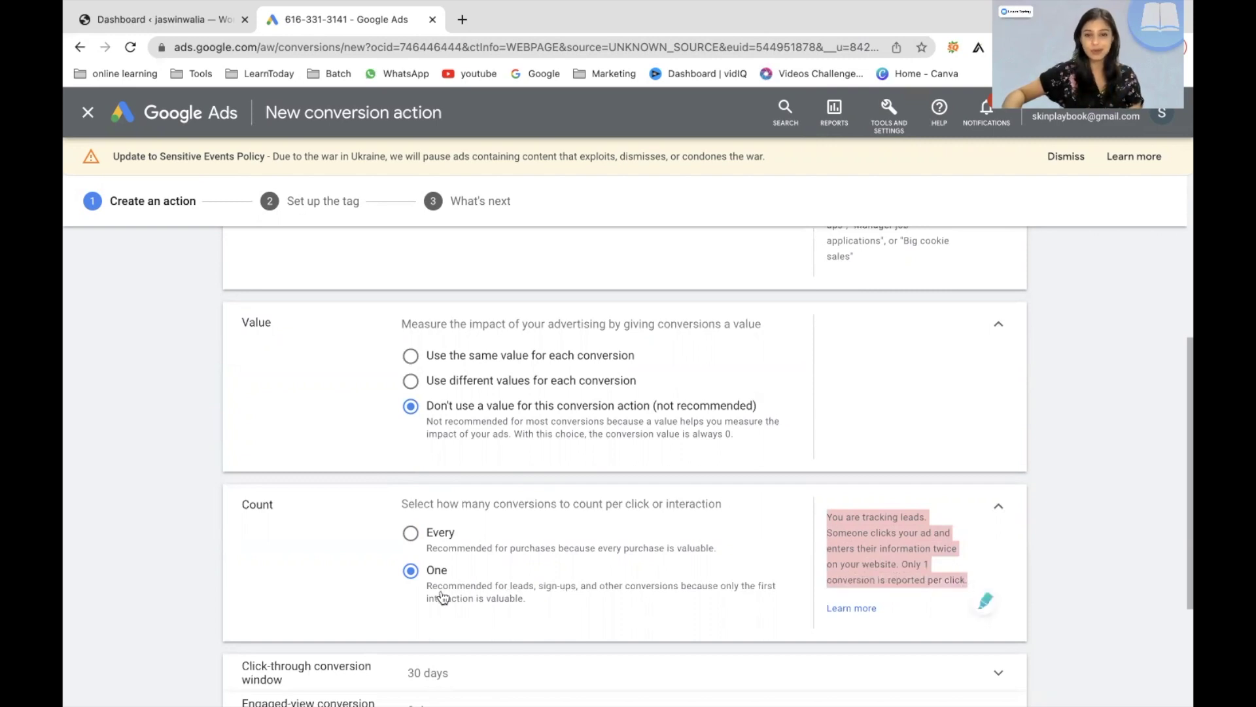
{"action": "scroll", "coordinate": [116, 555], "scroll_direction": "down", "scroll_amount": 2}
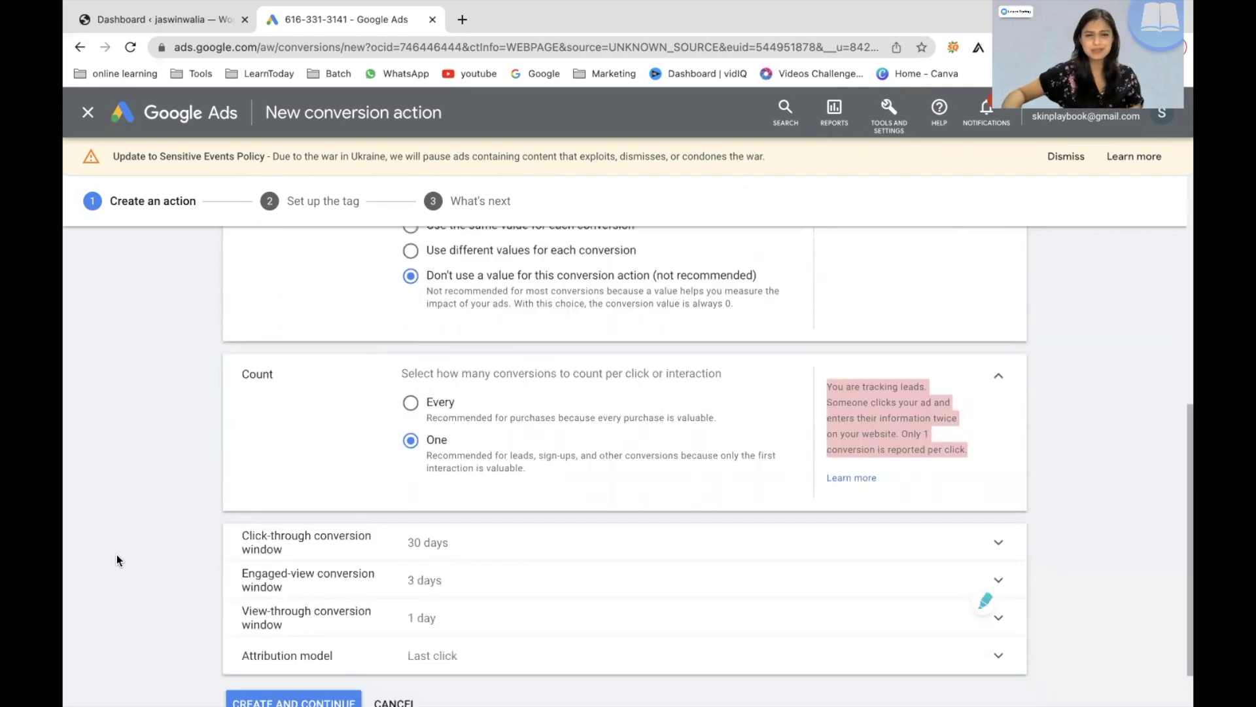
{"action": "scroll", "coordinate": [101, 560], "scroll_direction": "down", "scroll_amount": 1}
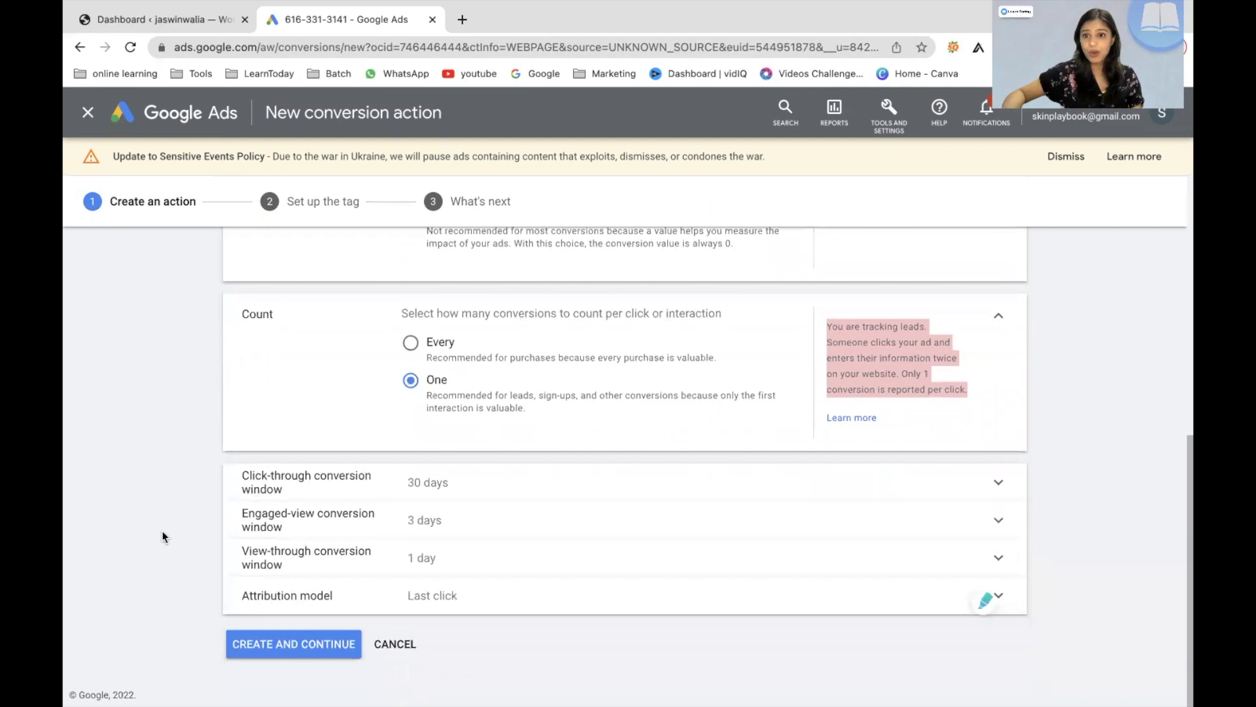
{"action": "scroll", "coordinate": [163, 531], "scroll_direction": "up", "scroll_amount": 4}
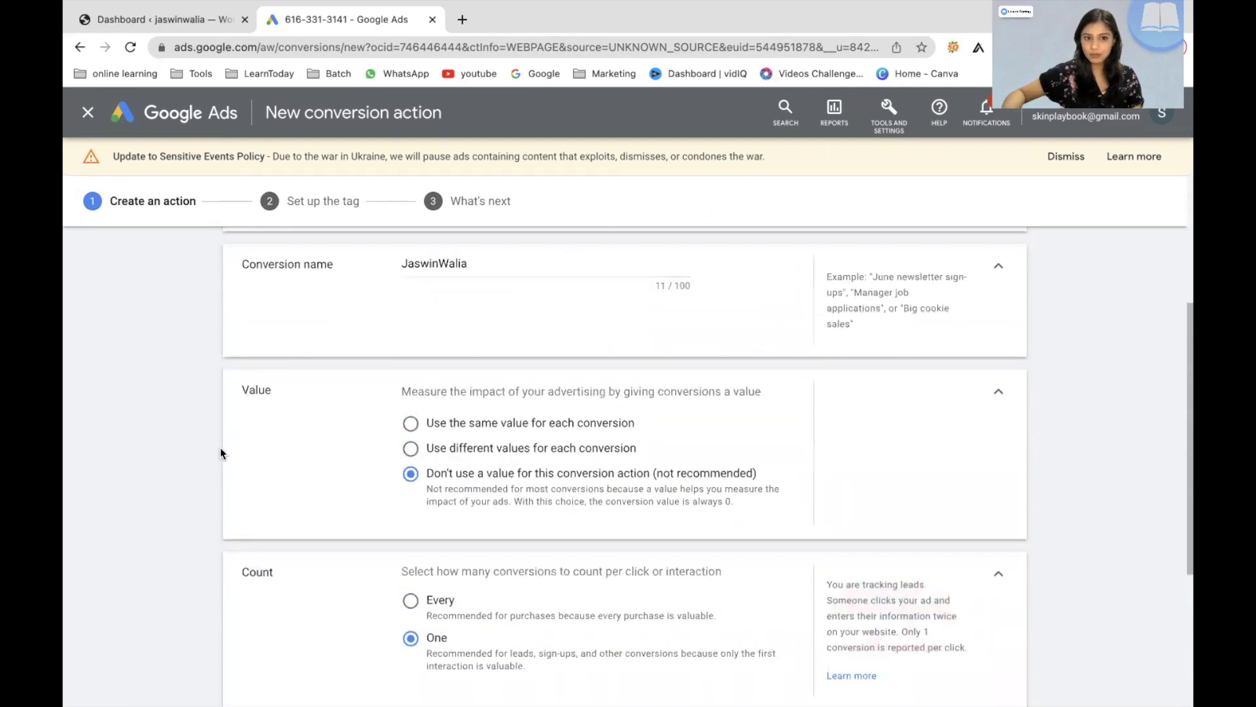
{"action": "scroll", "coordinate": [191, 595], "scroll_direction": "up", "scroll_amount": 4}
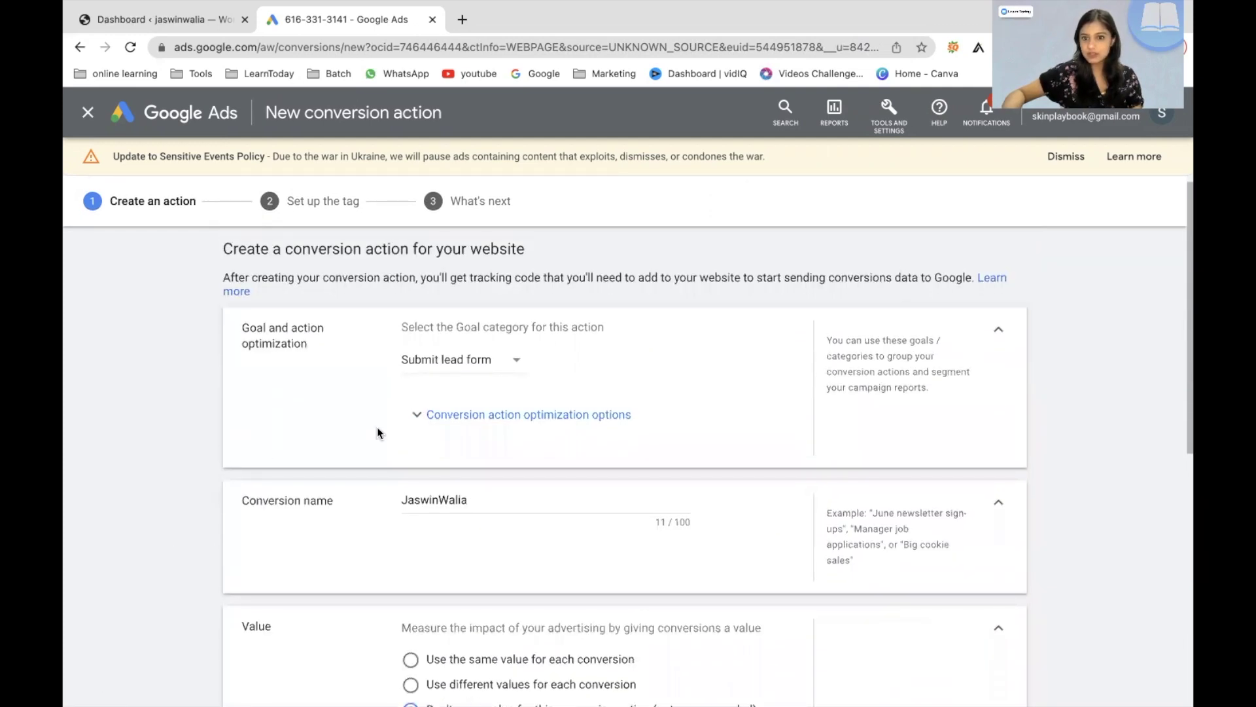
{"action": "left_click_drag", "start_coordinate": [826, 339], "coordinate": [945, 395]}
{"action": "scroll", "coordinate": [851, 419], "scroll_direction": "down", "scroll_amount": 6}
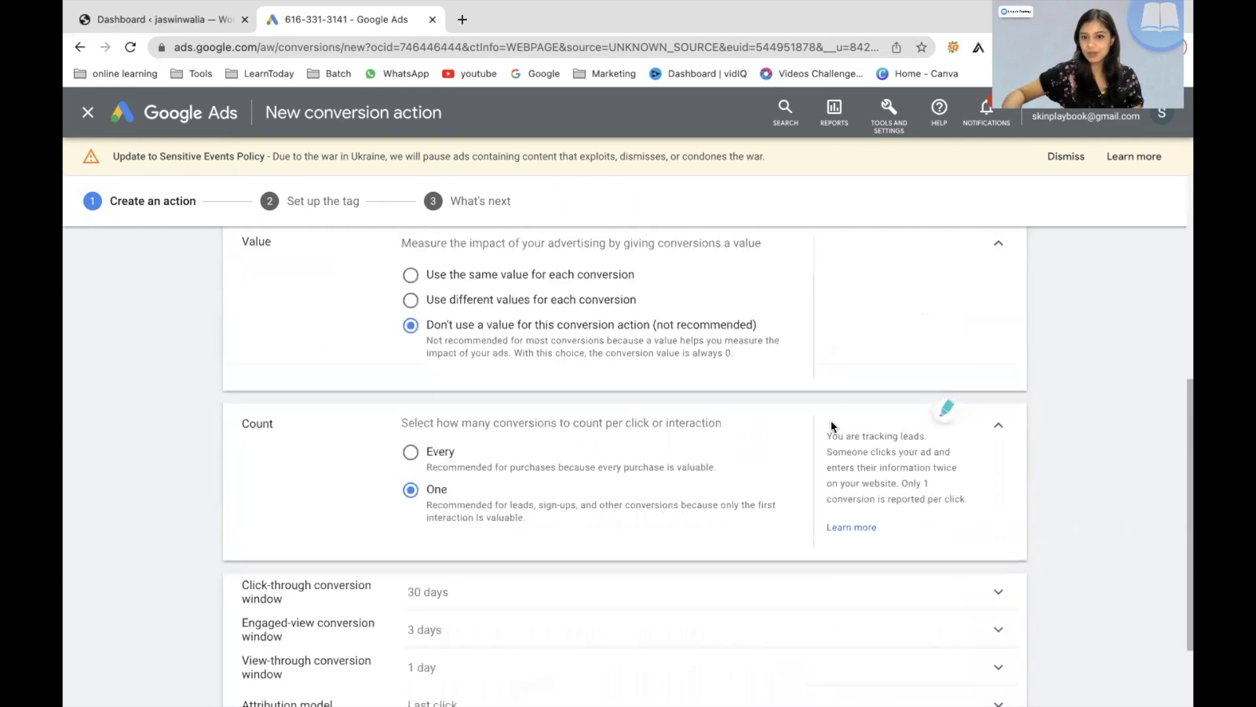
Step: Create the conversion action with its current settings and choose to install the tag yourself
{"action": "left_click_drag", "start_coordinate": [824, 430], "coordinate": [980, 521]}
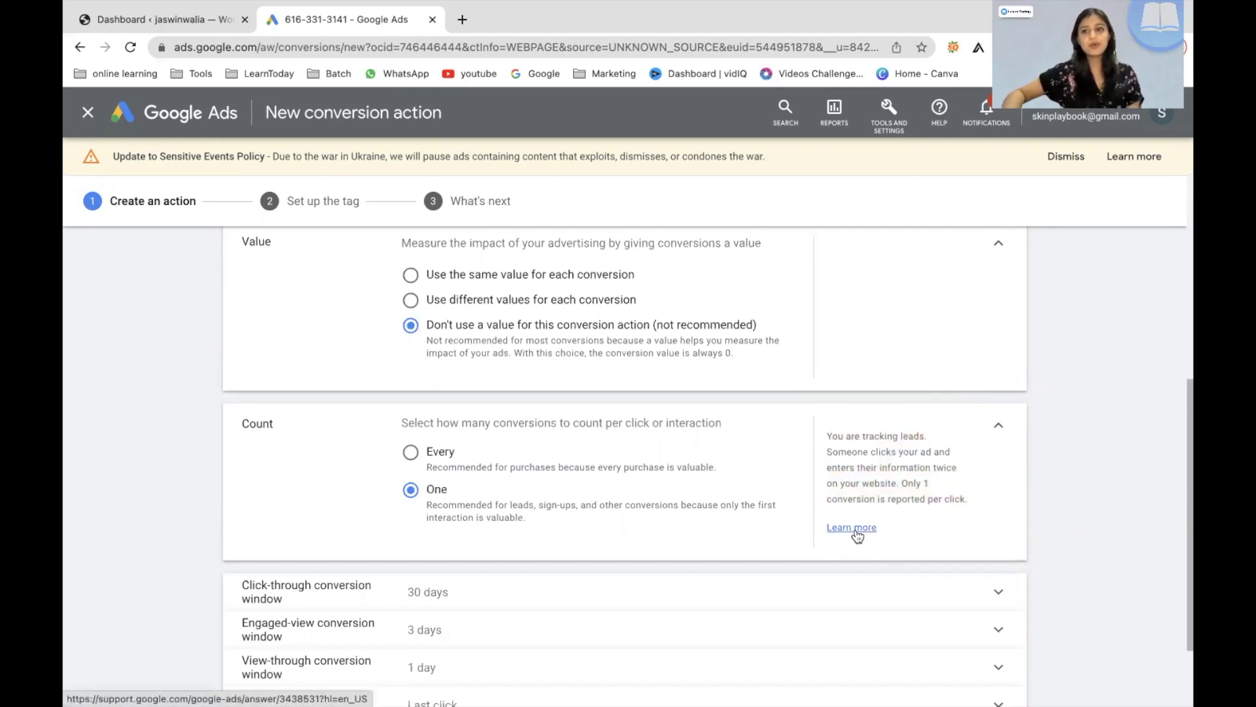
{"action": "scroll", "coordinate": [81, 516], "scroll_direction": "down", "scroll_amount": 2}
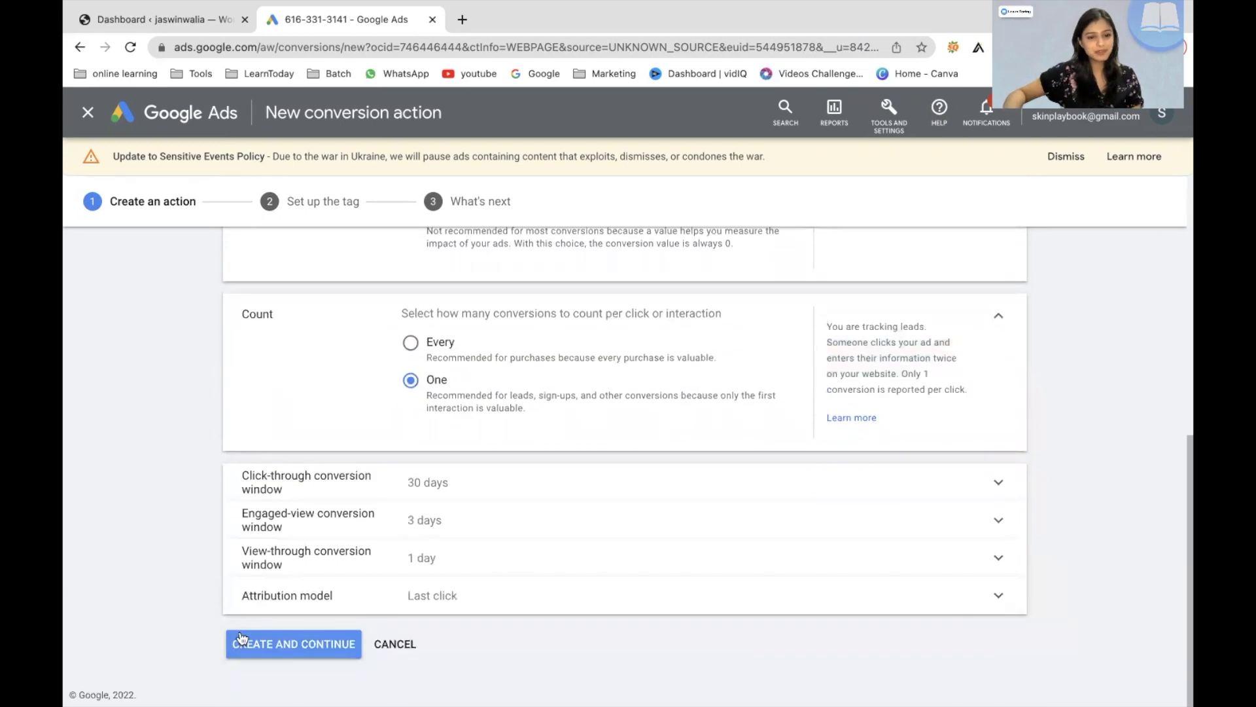
{"action": "left_click", "coordinate": [260, 642]}
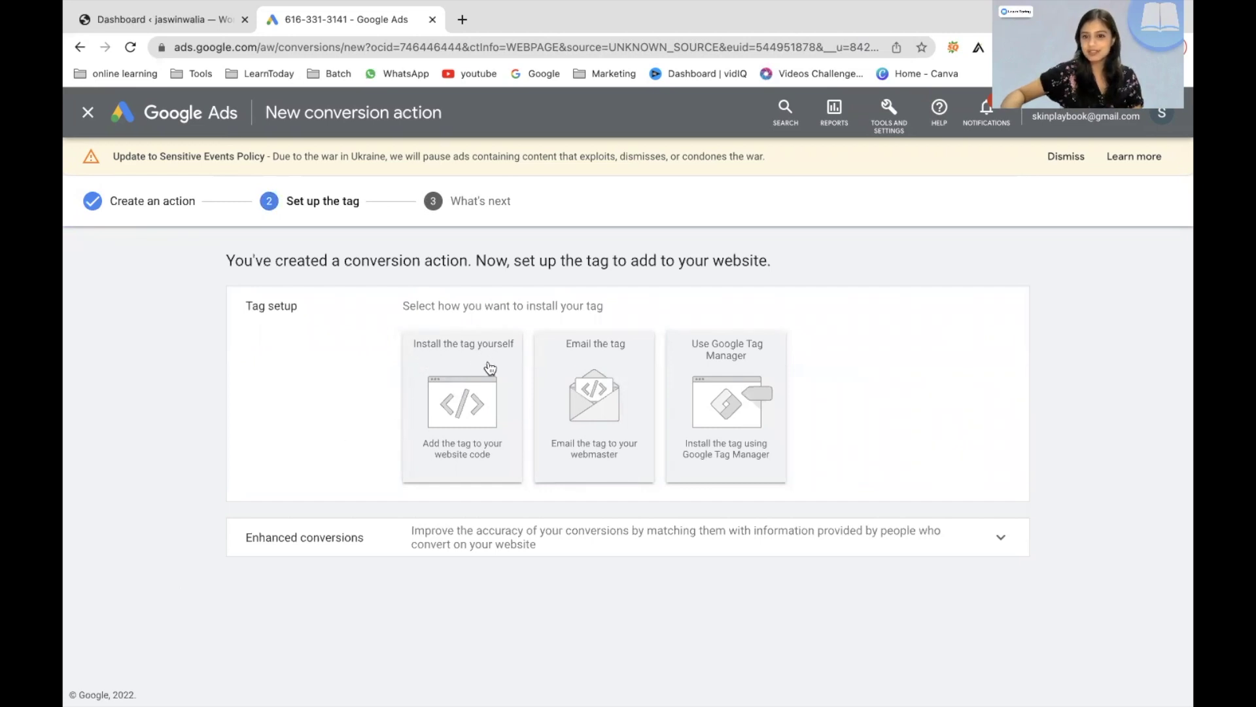
{"action": "left_click", "coordinate": [467, 397]}
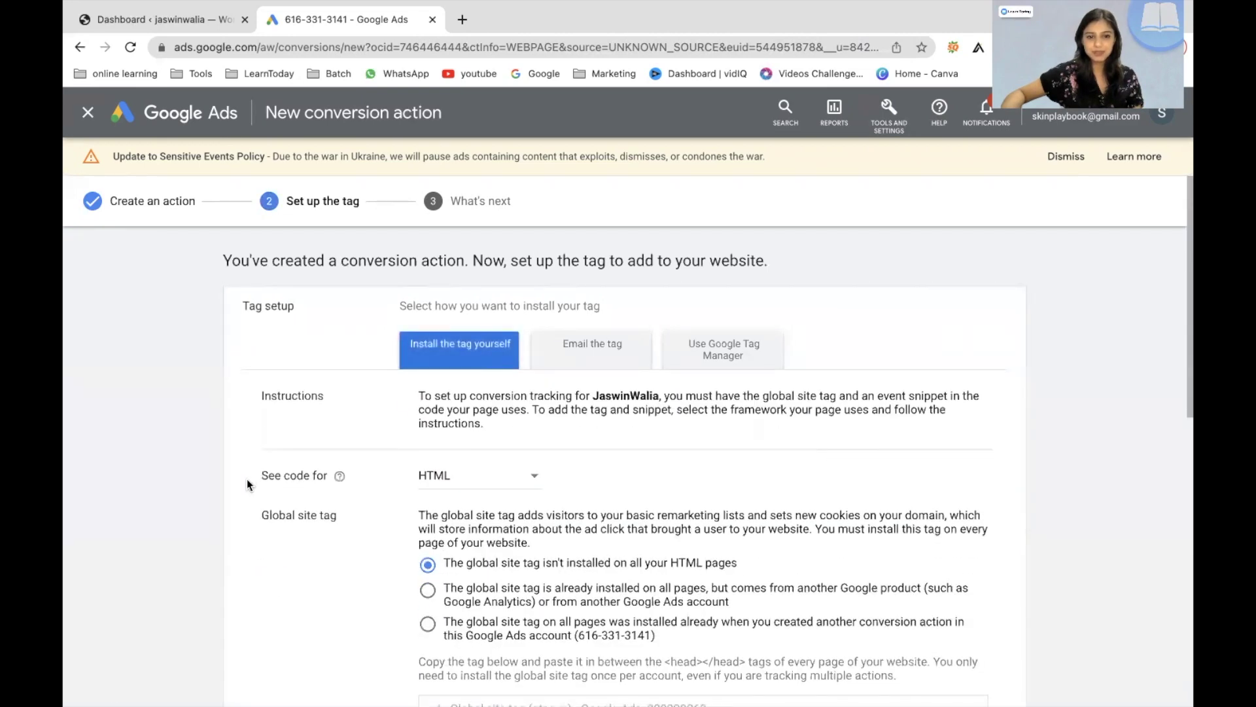
Step: Review the tag setup instructions for the global site tag and the event snippet
{"action": "scroll", "coordinate": [204, 517], "scroll_direction": "down", "scroll_amount": 2}
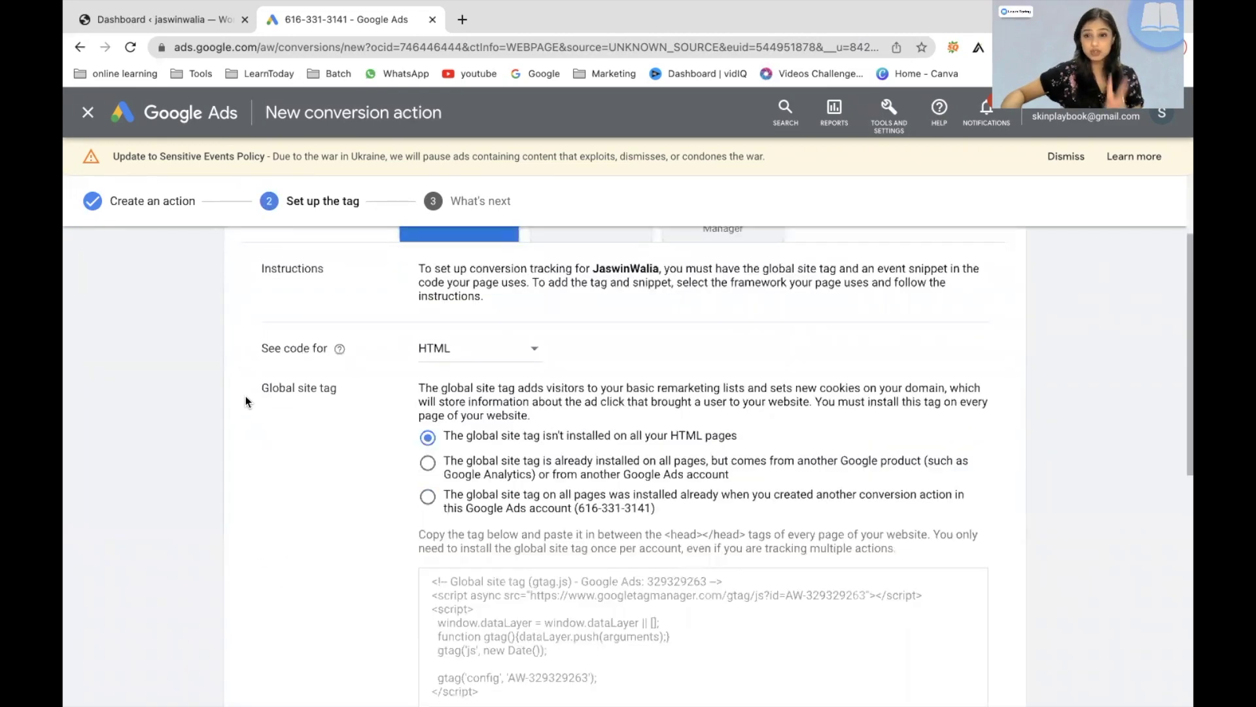
{"action": "left_click_drag", "start_coordinate": [261, 389], "coordinate": [340, 391]}
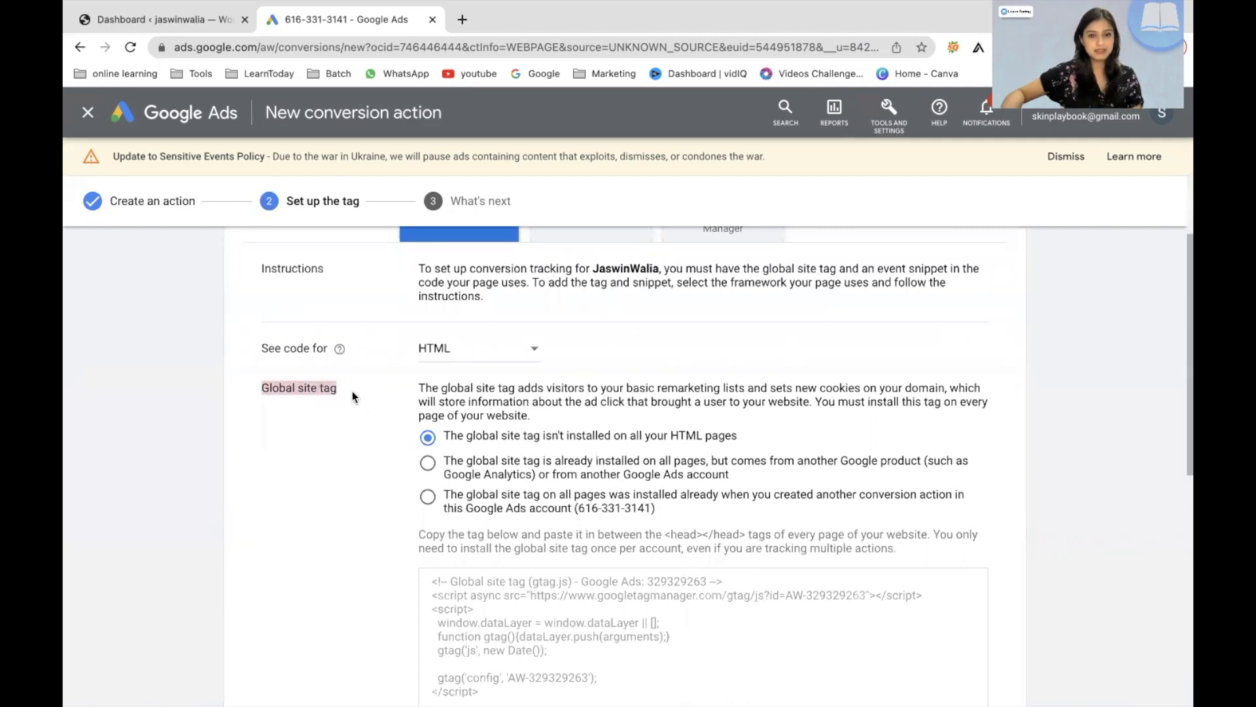
{"action": "scroll", "coordinate": [191, 463], "scroll_direction": "down", "scroll_amount": 6}
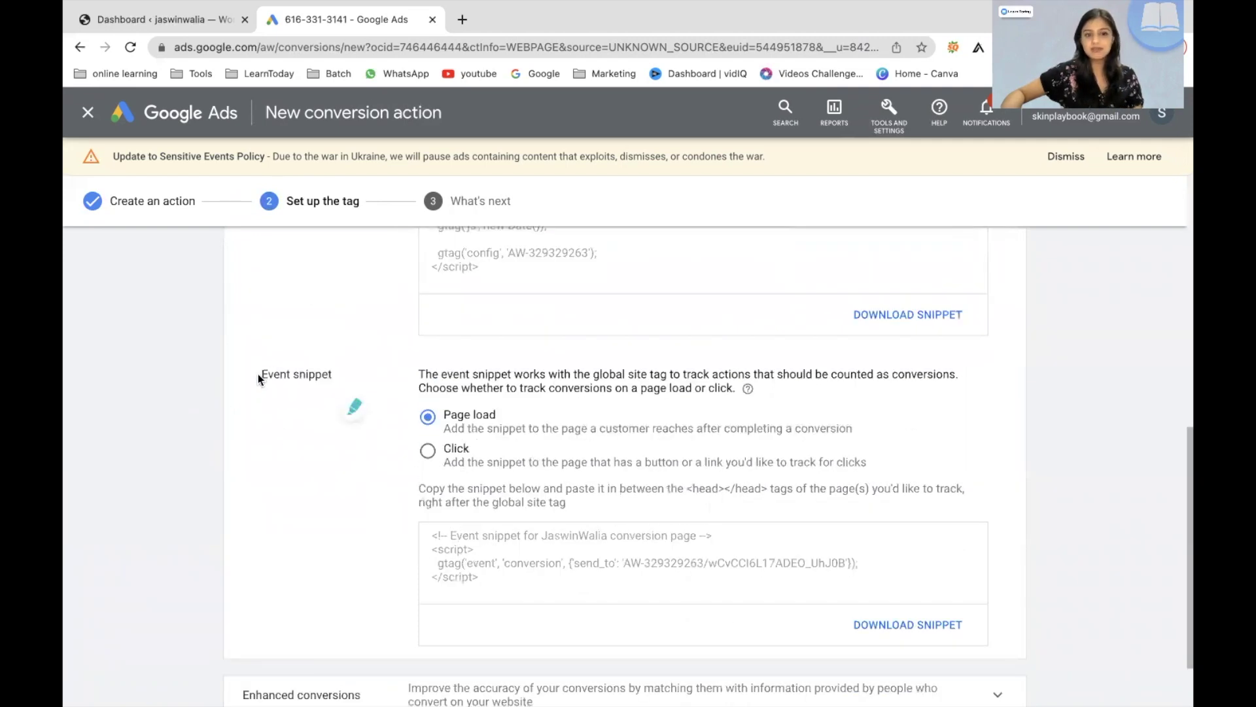
{"action": "left_click_drag", "start_coordinate": [257, 374], "coordinate": [344, 371]}
{"action": "scroll", "coordinate": [284, 482], "scroll_direction": "up", "scroll_amount": 4}
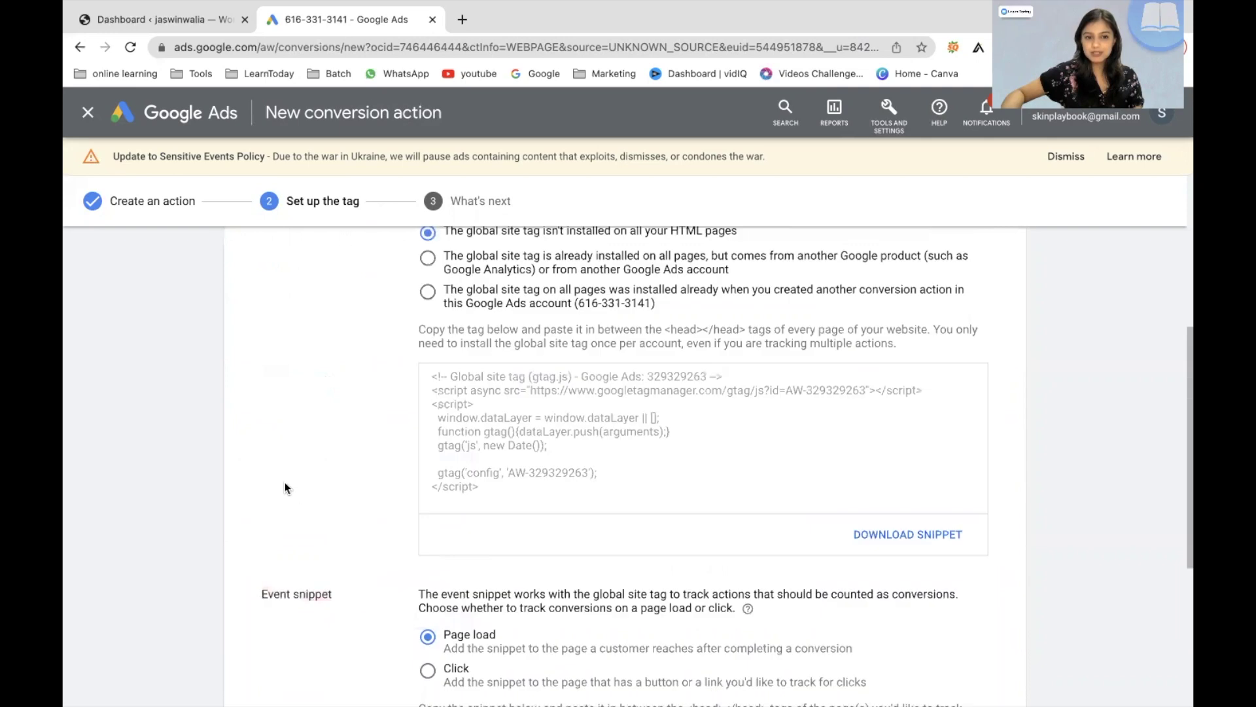
{"action": "scroll", "coordinate": [285, 477], "scroll_direction": "down", "scroll_amount": 3}
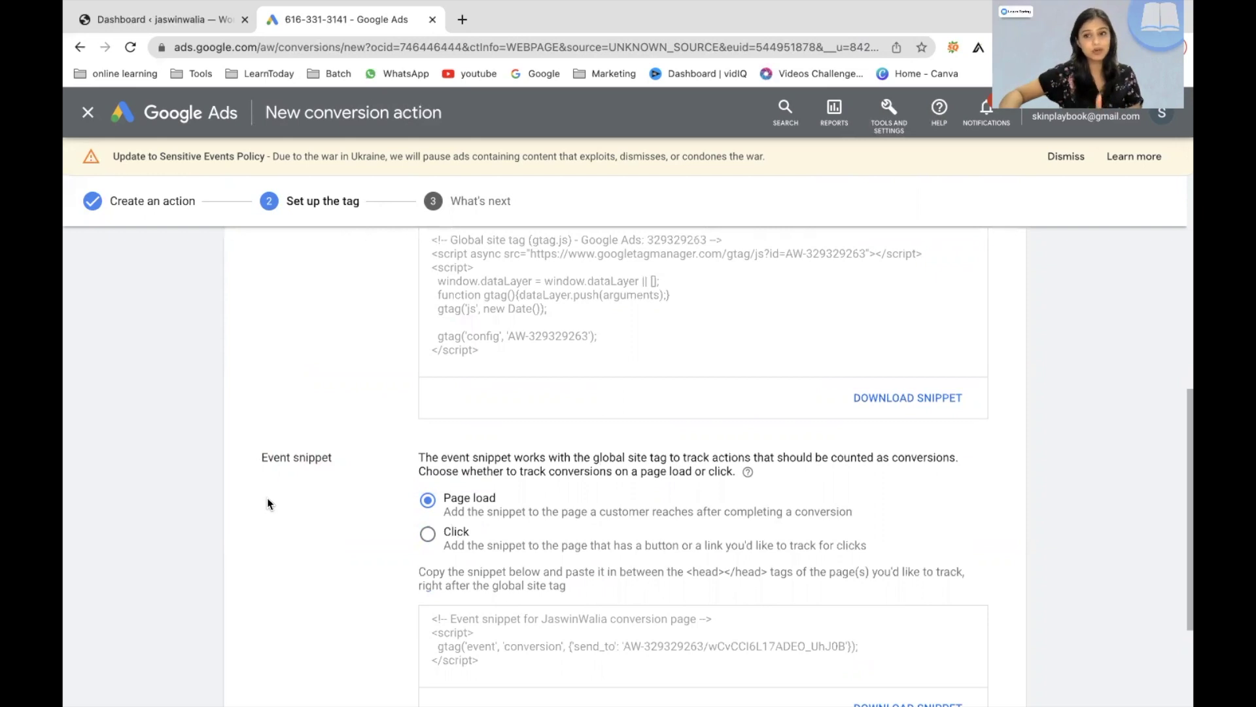
{"action": "scroll", "coordinate": [265, 501], "scroll_direction": "up", "scroll_amount": 2}
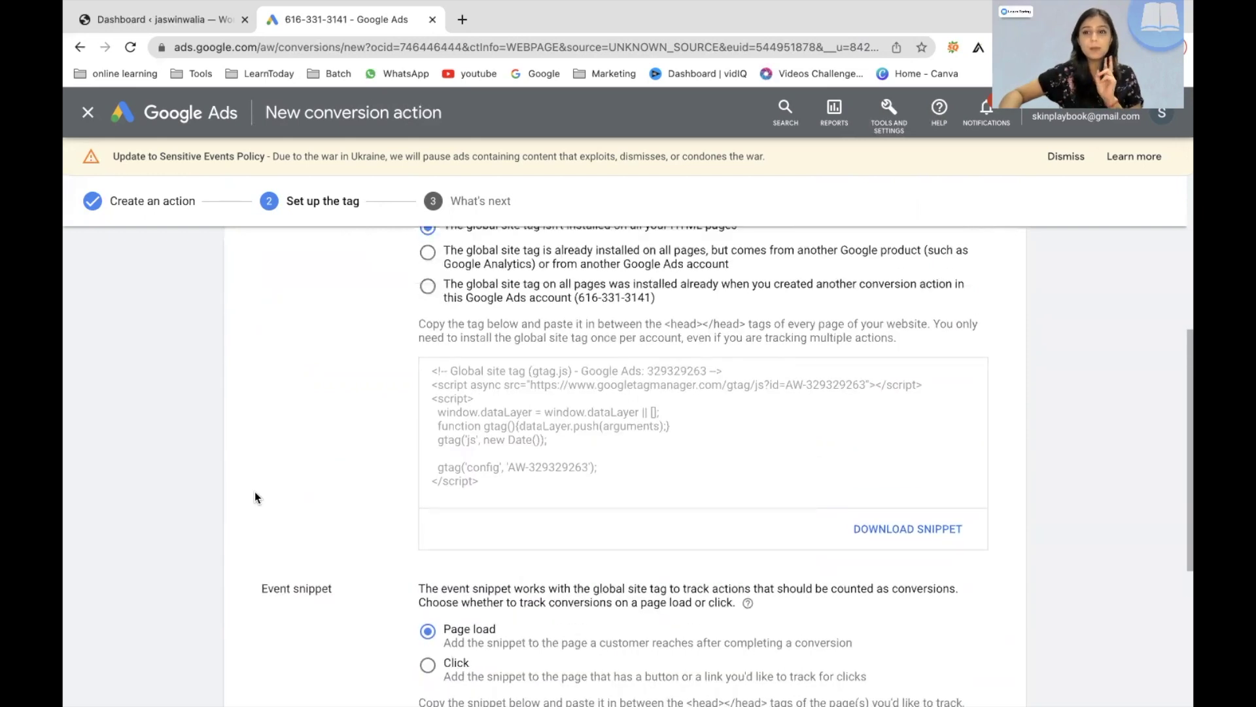
{"action": "scroll", "coordinate": [326, 487], "scroll_direction": "down", "scroll_amount": 5}
{"action": "scroll", "coordinate": [330, 488], "scroll_direction": "up", "scroll_amount": 4}
{"action": "scroll", "coordinate": [331, 492], "scroll_direction": "up", "scroll_amount": 2}
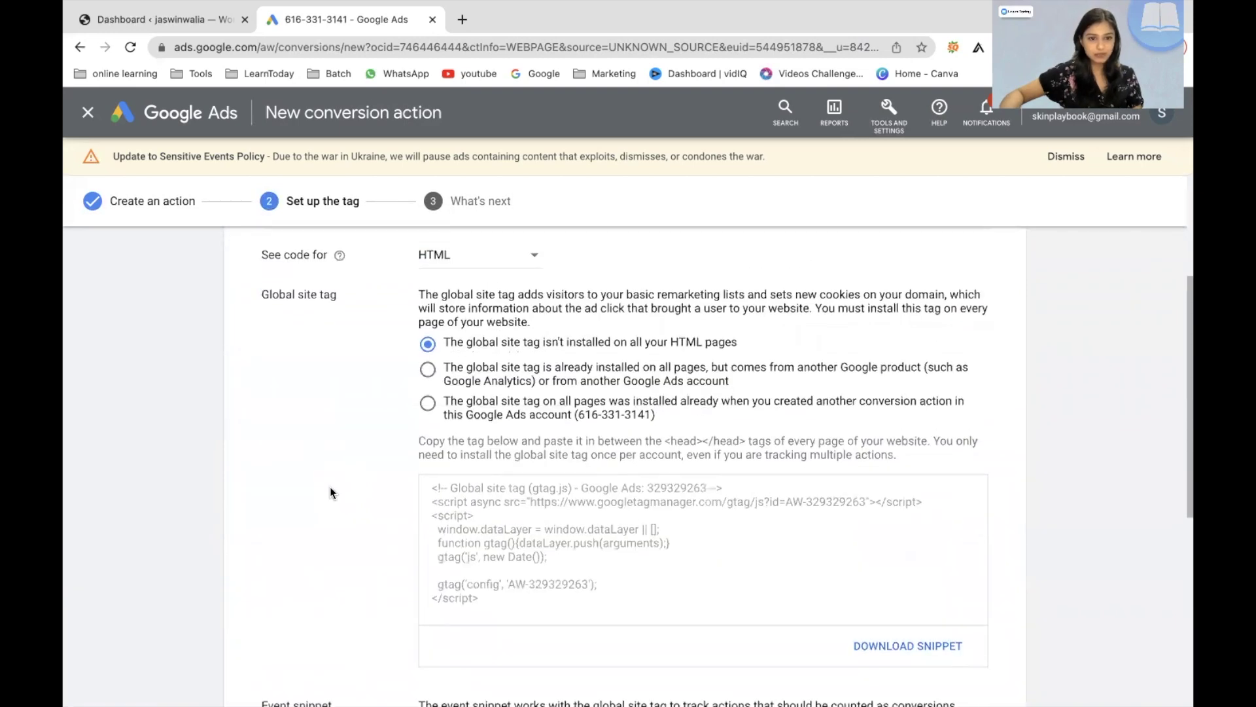
Step: Copy the entire global site tag code for HTML pages
{"action": "scroll", "coordinate": [411, 539], "scroll_direction": "down", "scroll_amount": 1}
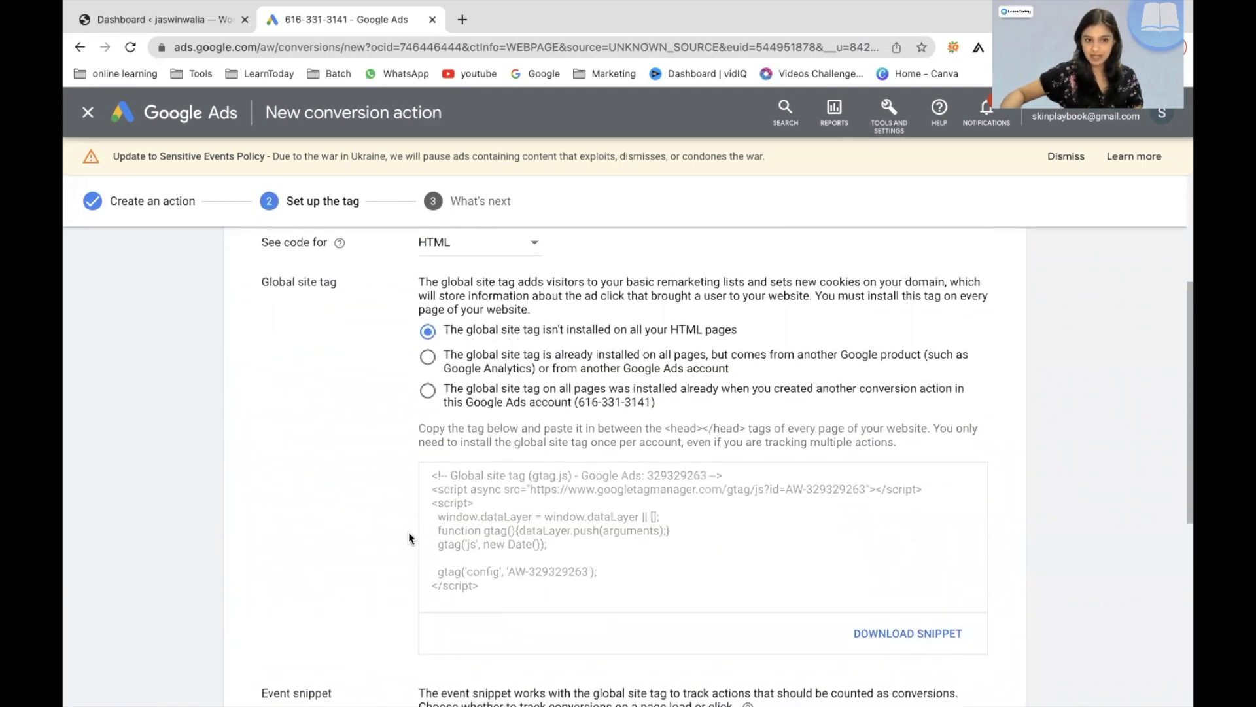
{"action": "left_click_drag", "start_coordinate": [484, 586], "coordinate": [428, 471]}
{"action": "key", "text": "super+c"}
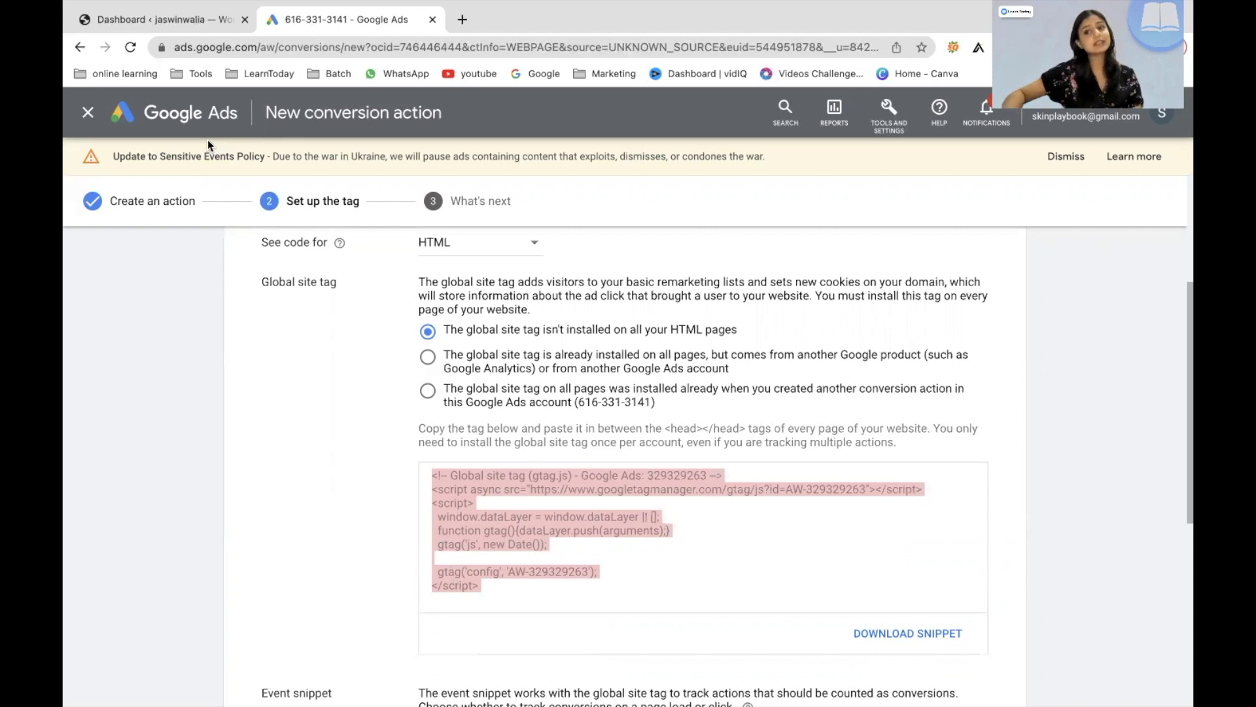
Step: Switch to the WordPress dashboard and start a new HFCM snippet named Global Site Tag
{"action": "left_click", "coordinate": [189, 23]}
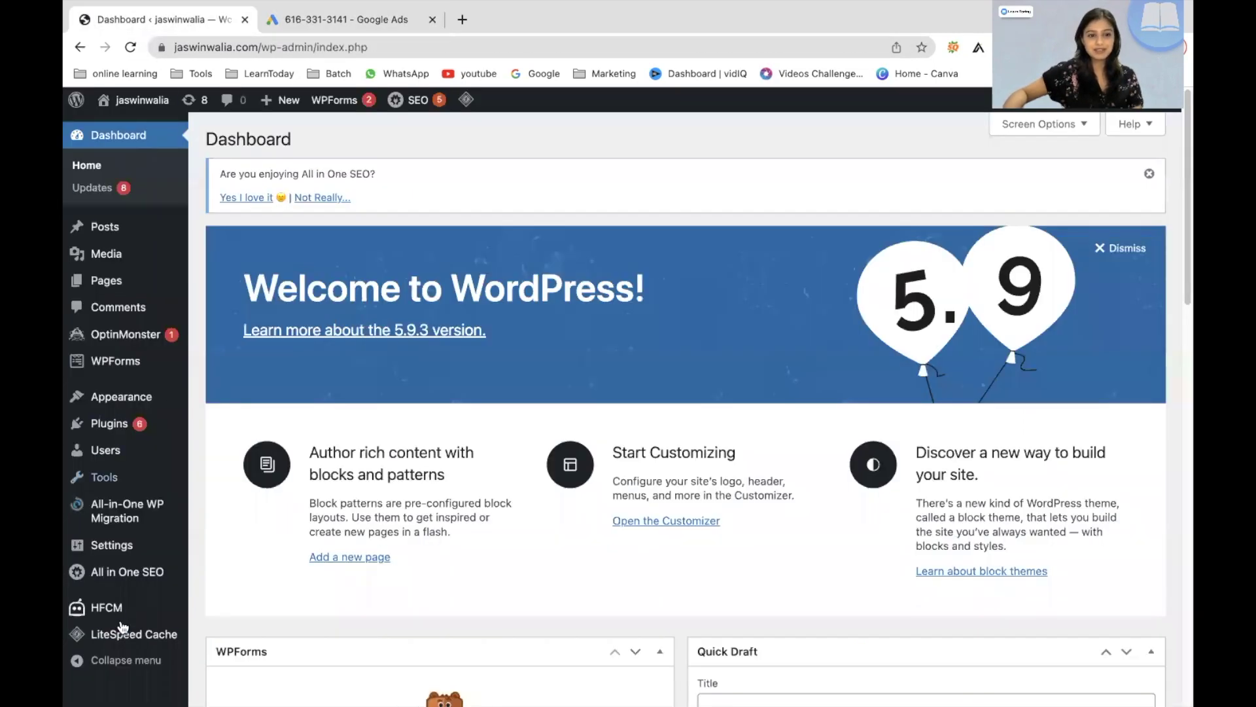
{"action": "mouse_move", "coordinate": [113, 619]}
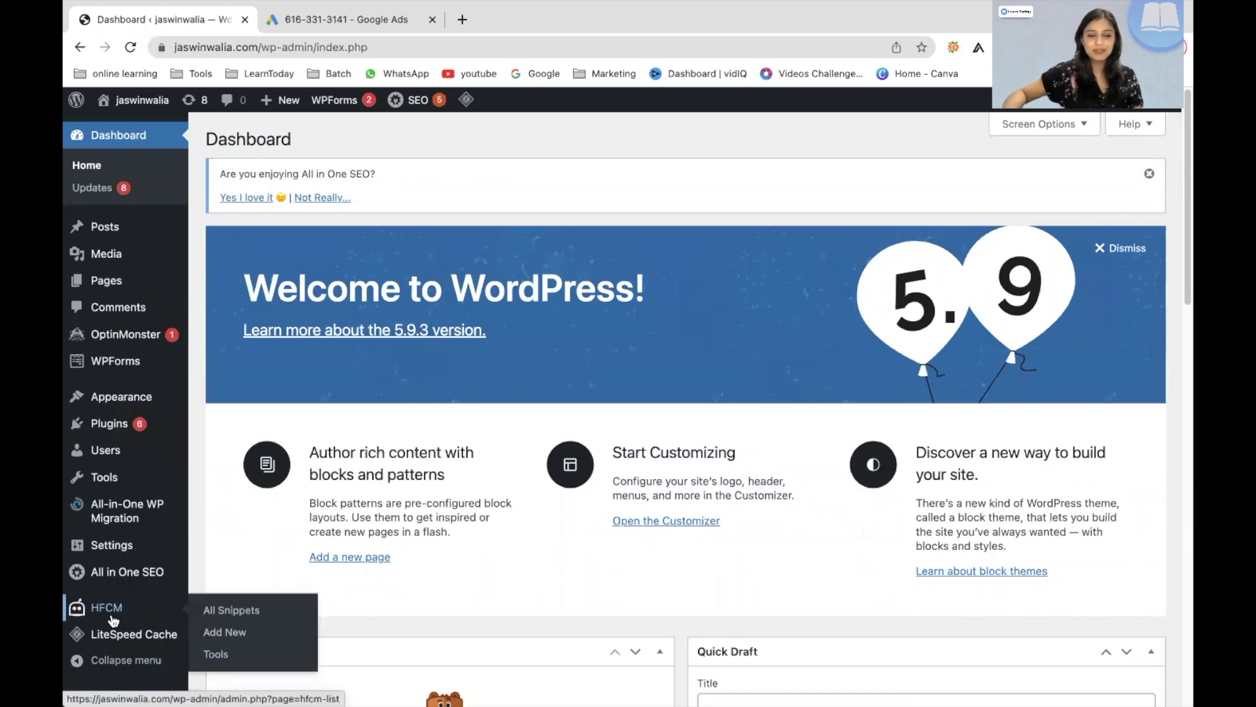
{"action": "left_click", "coordinate": [112, 615]}
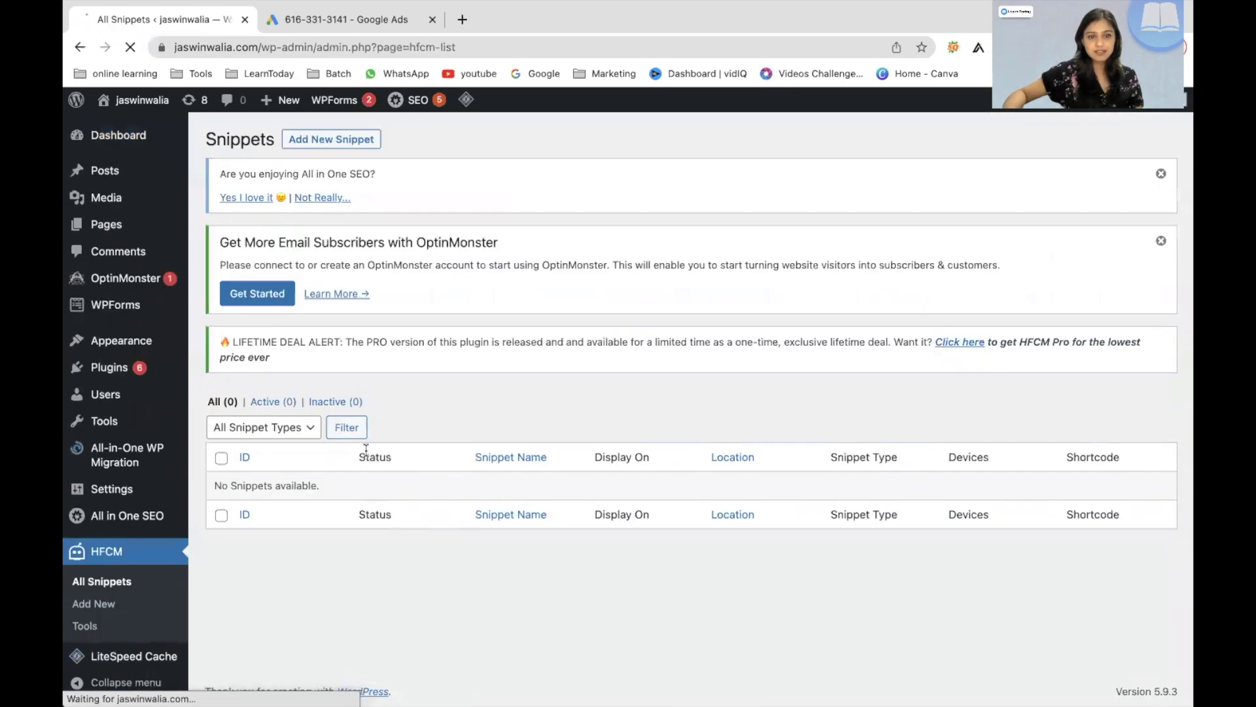
{"action": "left_click", "coordinate": [332, 147]}
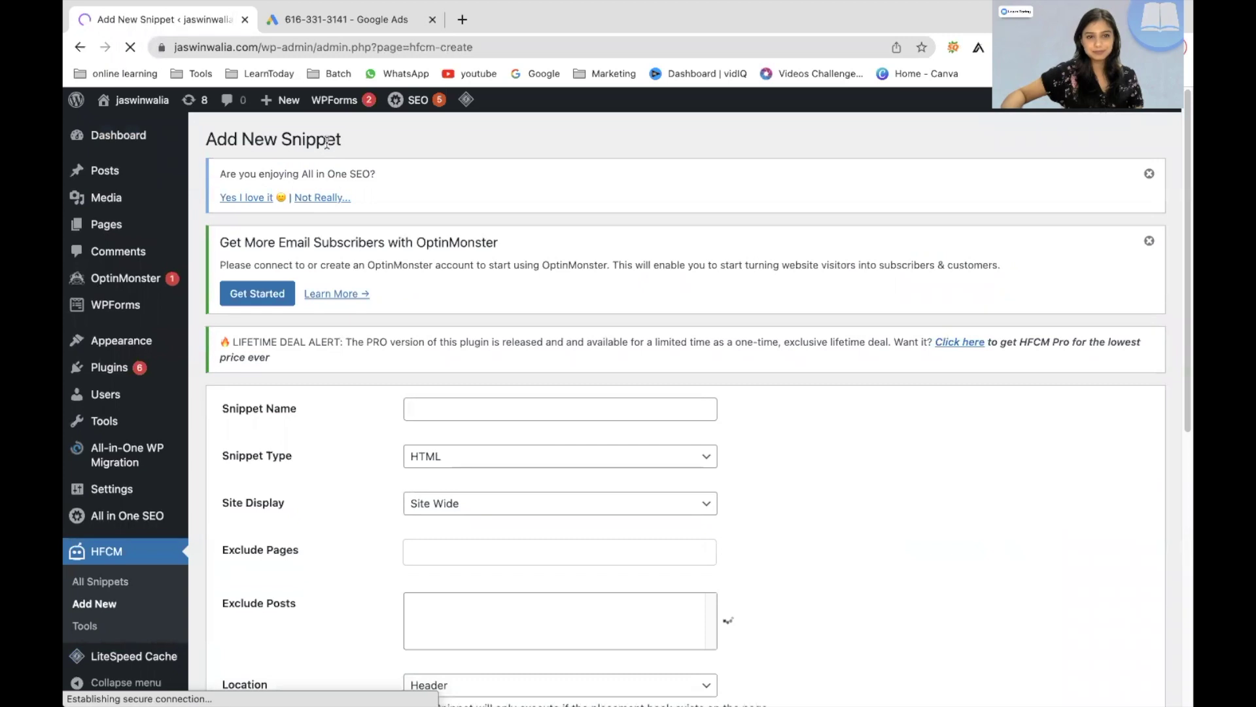
{"action": "scroll", "coordinate": [320, 438], "scroll_direction": "down", "scroll_amount": 2}
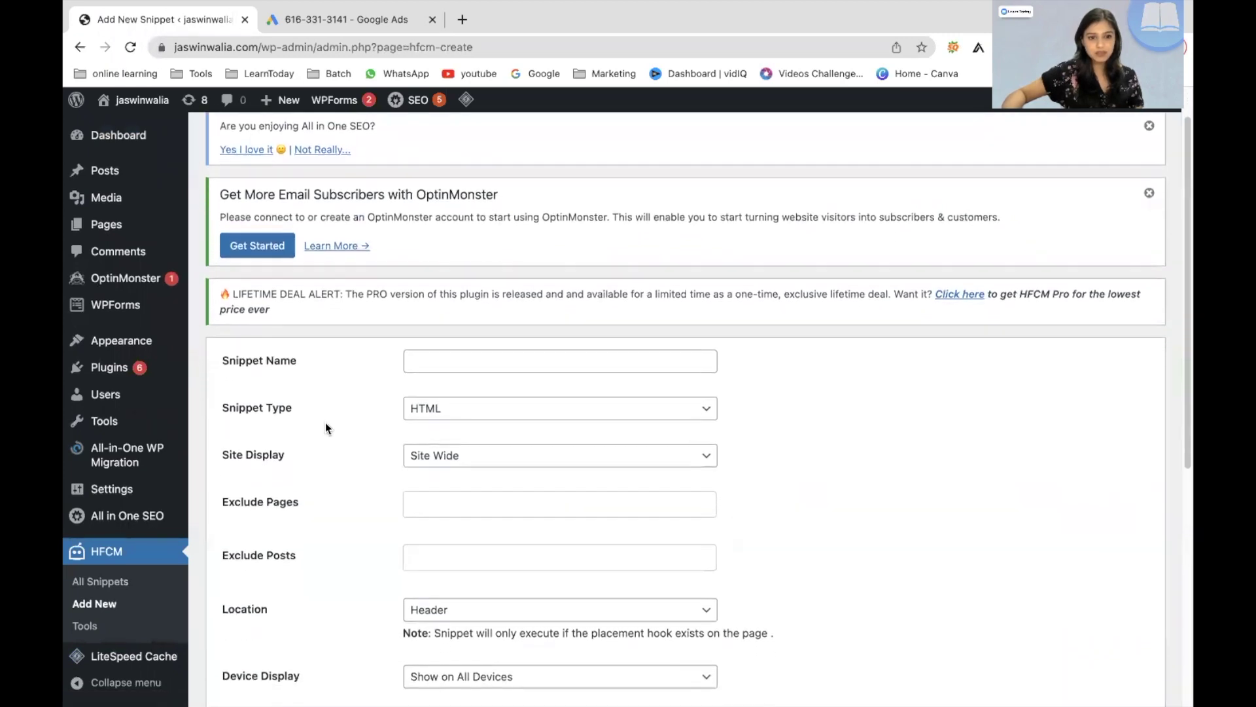
{"action": "left_click", "coordinate": [477, 356]}
{"action": "left_click", "coordinate": [479, 393]}
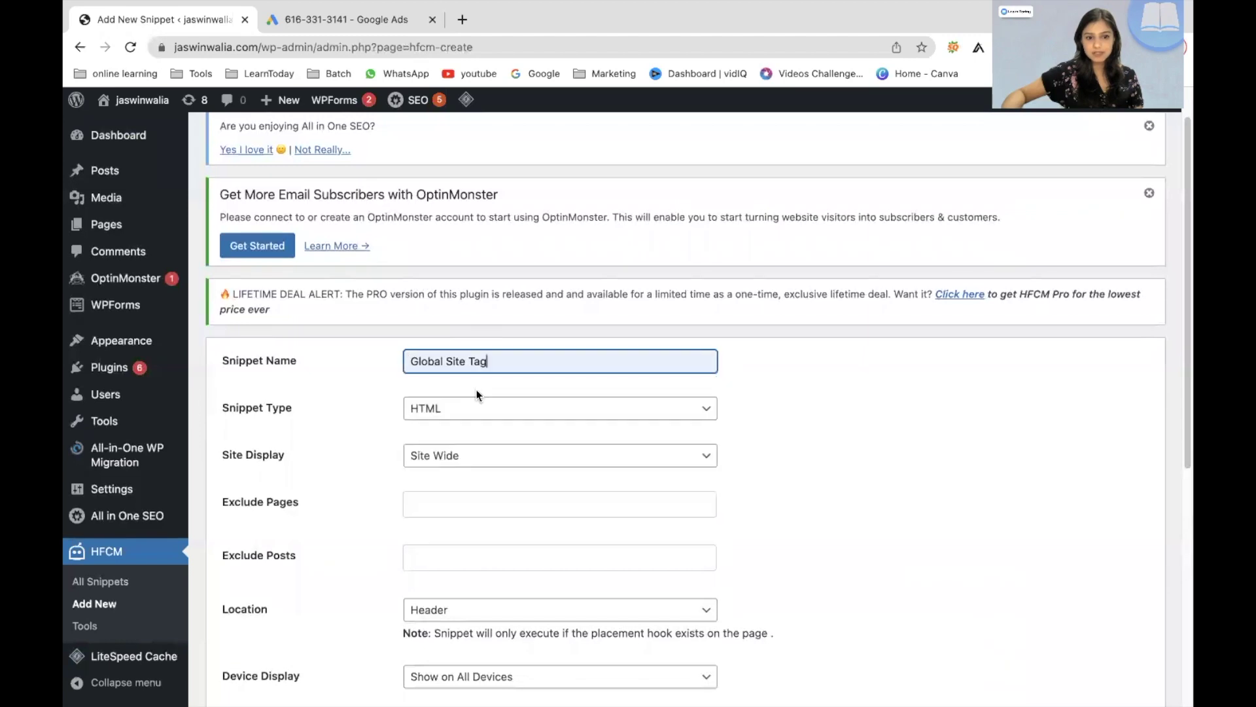
Step: Paste the copied global site tag into the snippet's code area and save it as an active, site-wide header snippet
{"action": "scroll", "coordinate": [337, 458], "scroll_direction": "down", "scroll_amount": 2}
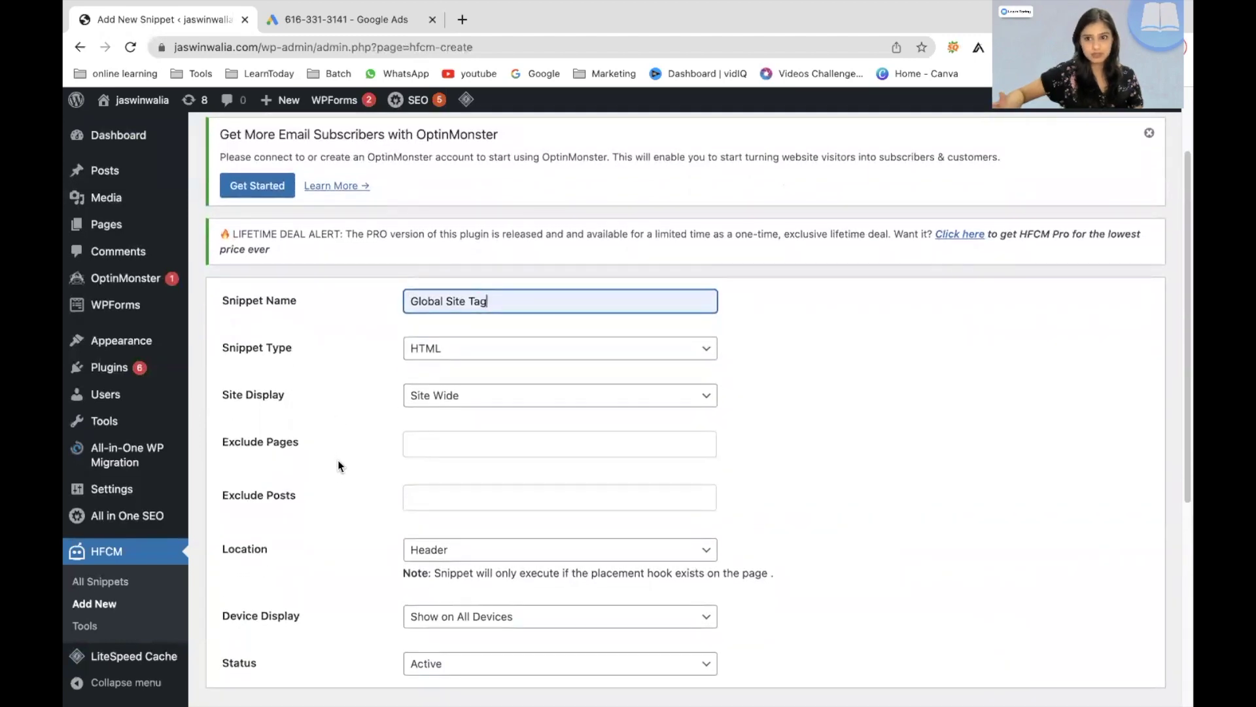
{"action": "scroll", "coordinate": [338, 450], "scroll_direction": "down", "scroll_amount": 1}
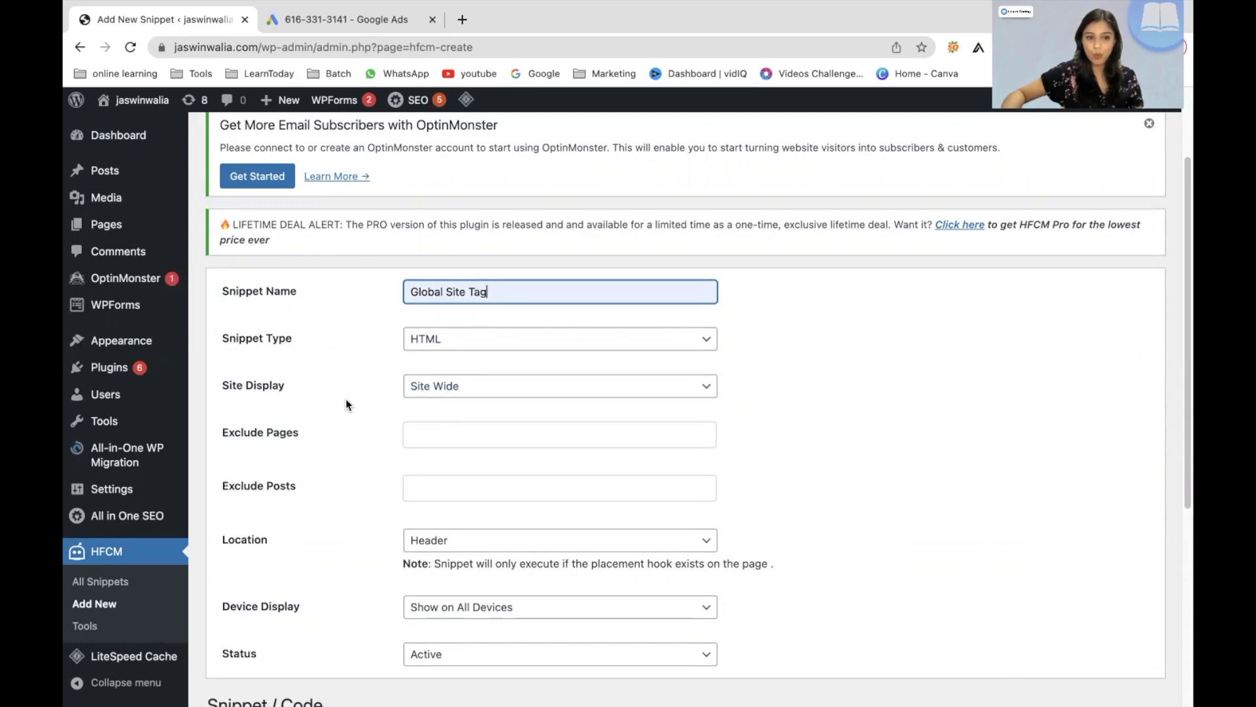
{"action": "scroll", "coordinate": [345, 398], "scroll_direction": "down", "scroll_amount": 1}
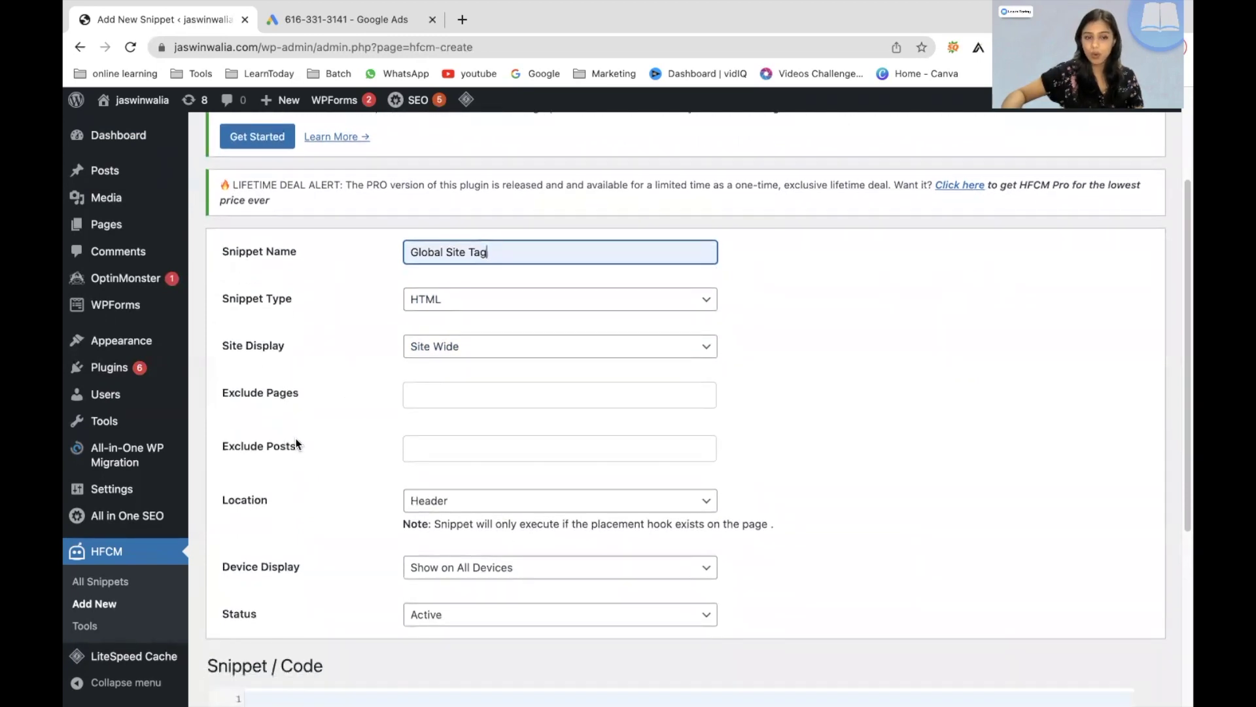
{"action": "scroll", "coordinate": [299, 458], "scroll_direction": "down", "scroll_amount": 1}
{"action": "scroll", "coordinate": [298, 462], "scroll_direction": "down", "scroll_amount": 1}
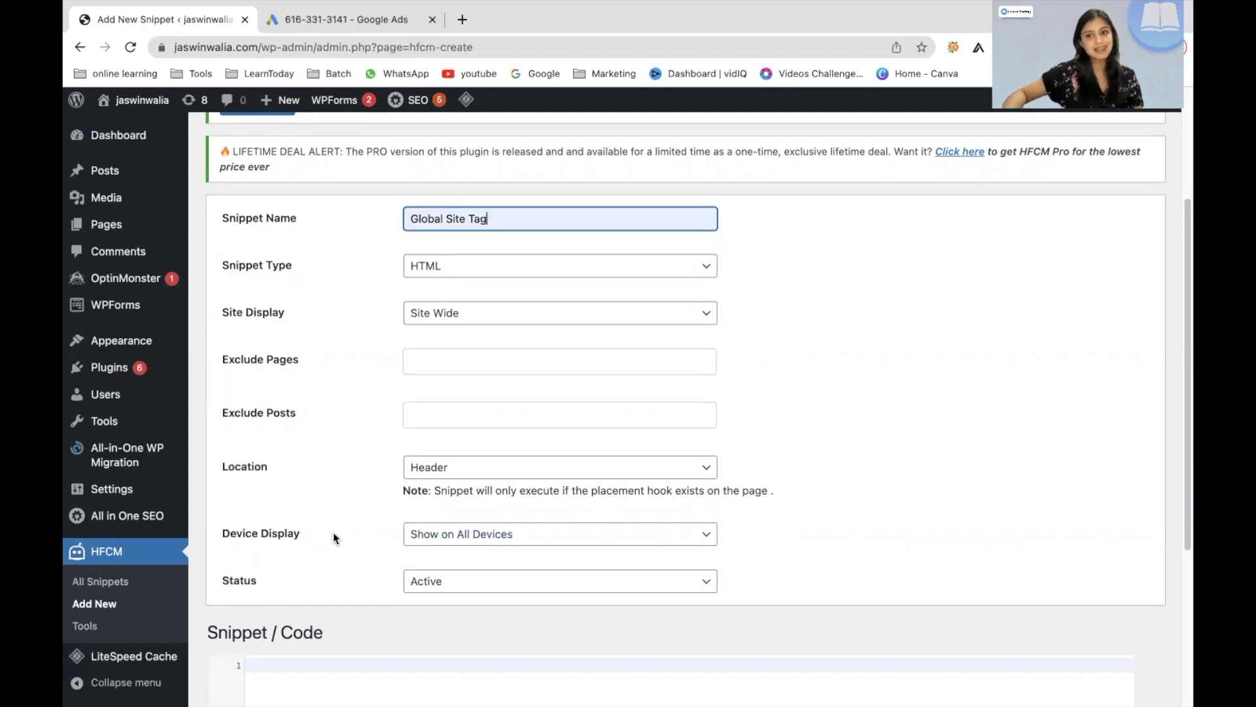
{"action": "scroll", "coordinate": [332, 532], "scroll_direction": "down", "scroll_amount": 5}
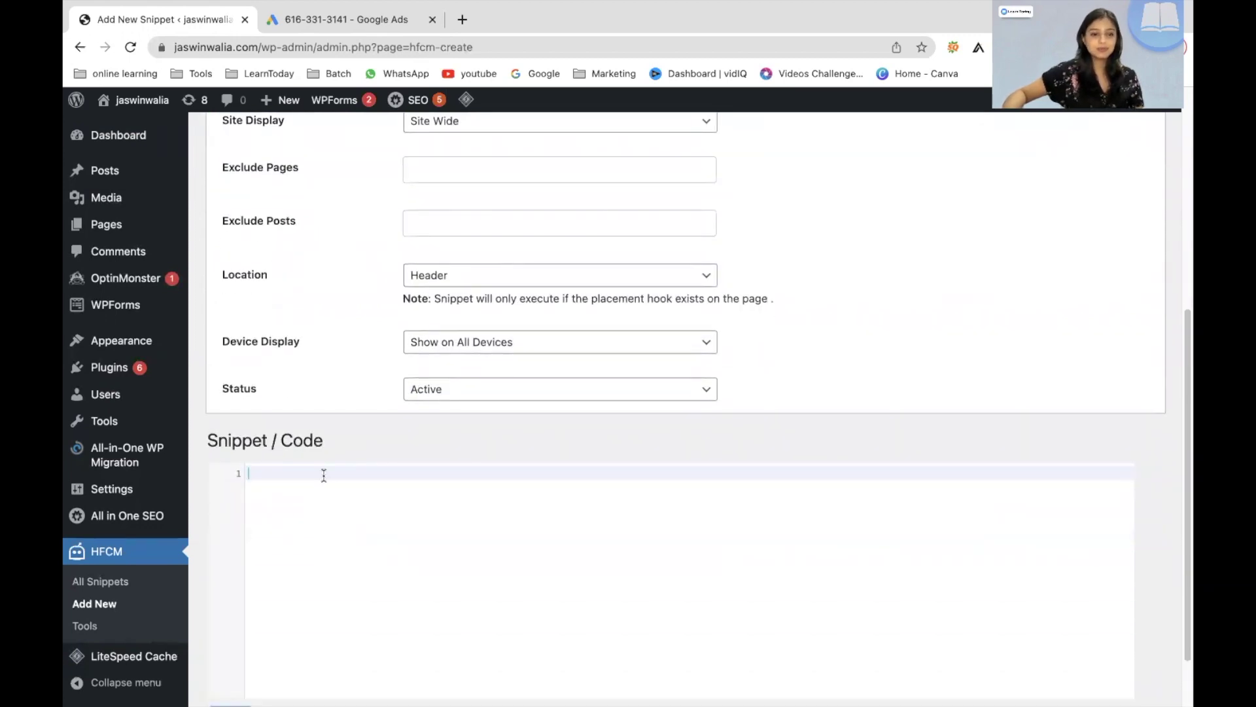
{"action": "key", "text": "super+v"}
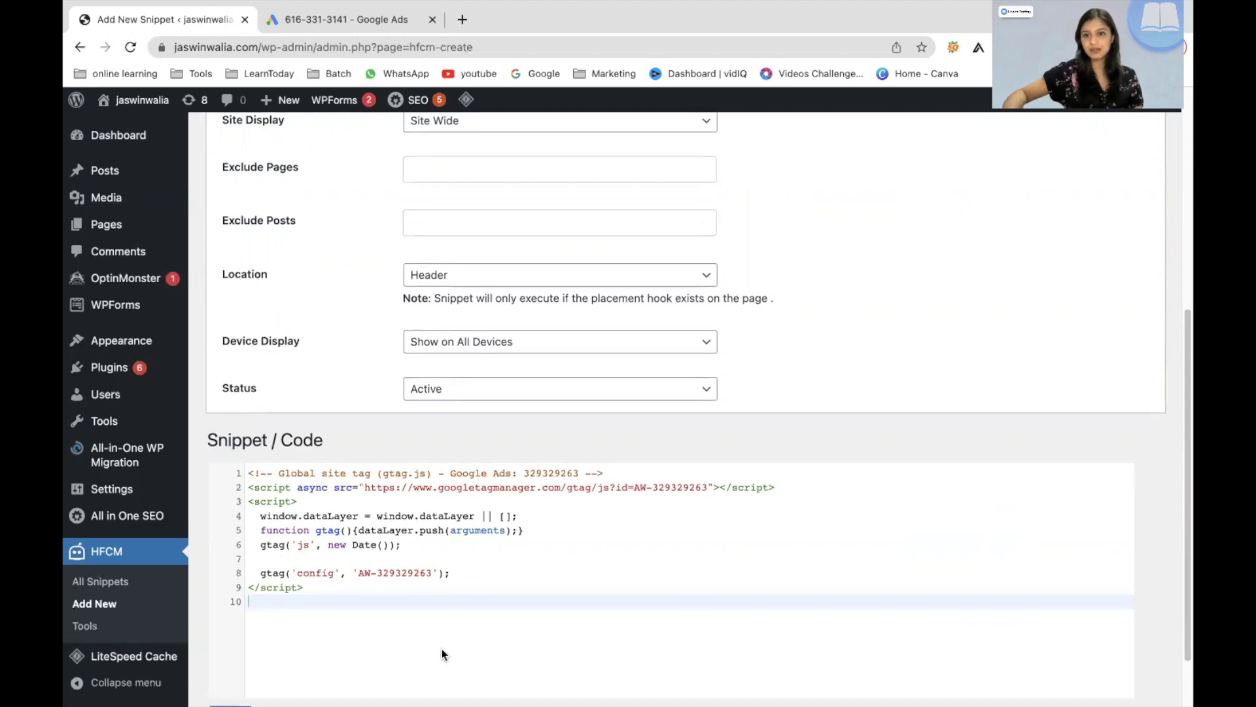
{"action": "scroll", "coordinate": [441, 645], "scroll_direction": "down", "scroll_amount": 1}
{"action": "scroll", "coordinate": [440, 642], "scroll_direction": "down", "scroll_amount": 1}
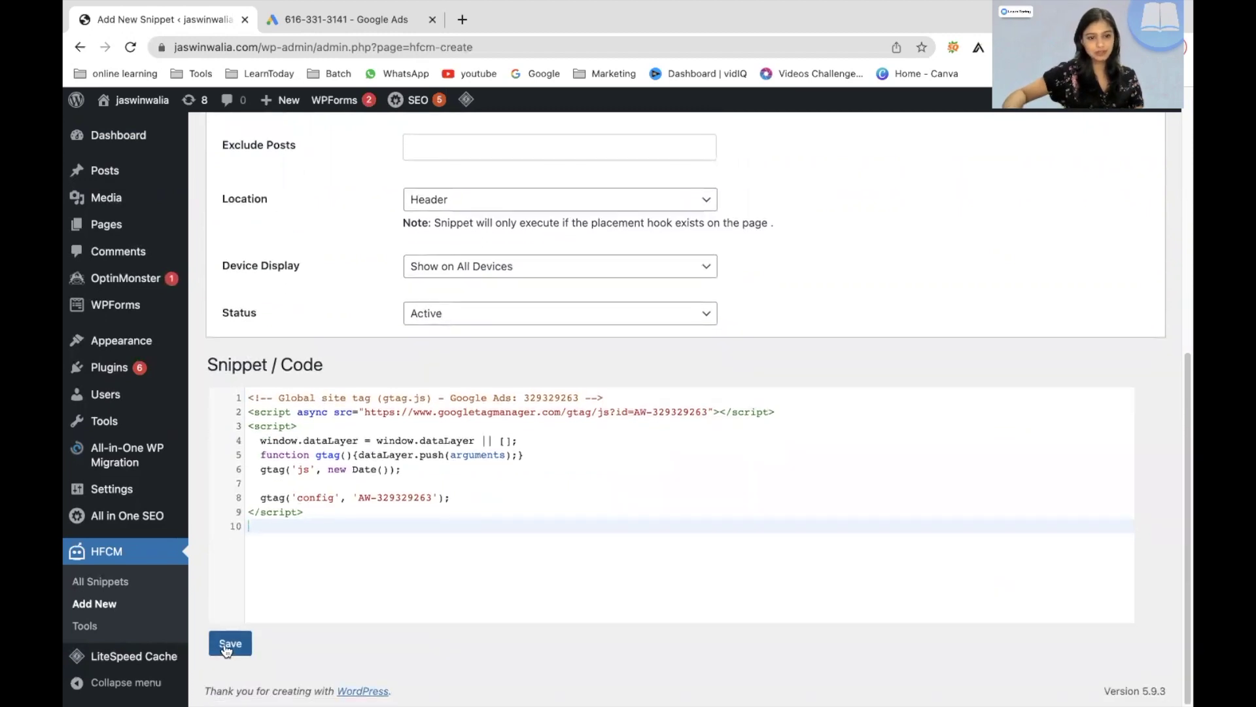
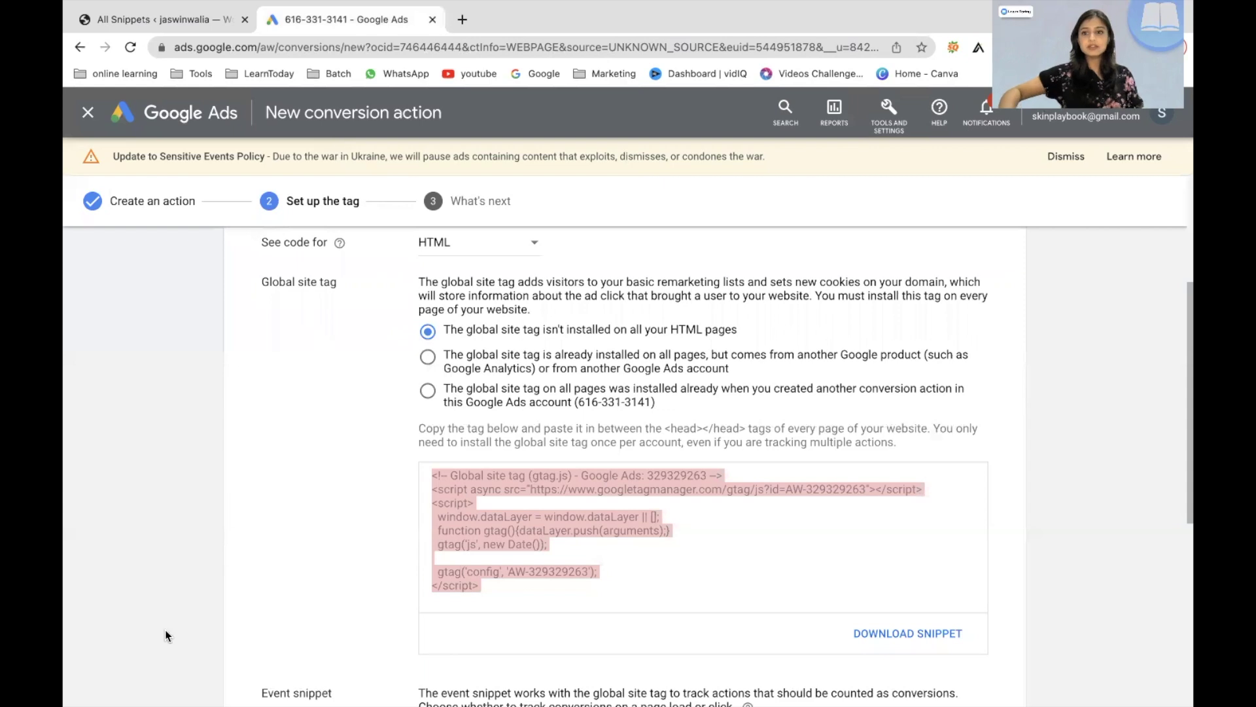
Step: Copy the page-load event snippet code from the Google Ads tag setup
{"action": "left_click", "coordinate": [313, 504]}
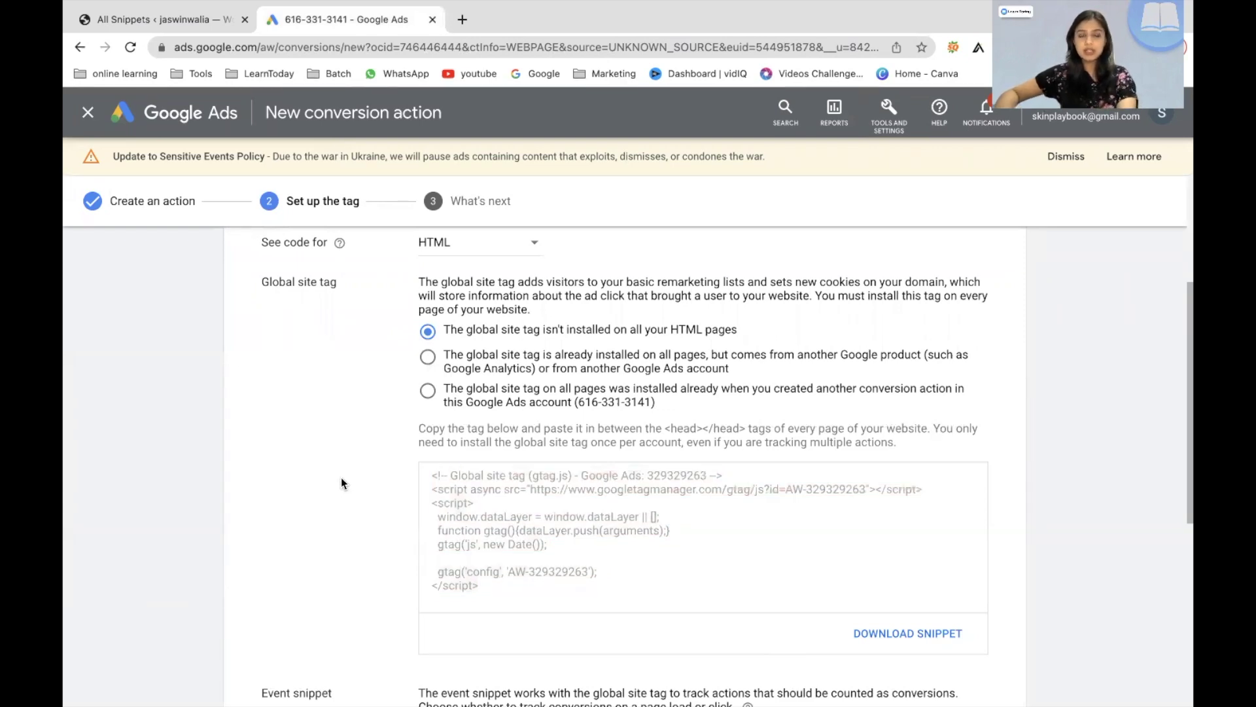
{"action": "scroll", "coordinate": [331, 485], "scroll_direction": "down", "scroll_amount": 1}
{"action": "scroll", "coordinate": [332, 491], "scroll_direction": "down", "scroll_amount": 6}
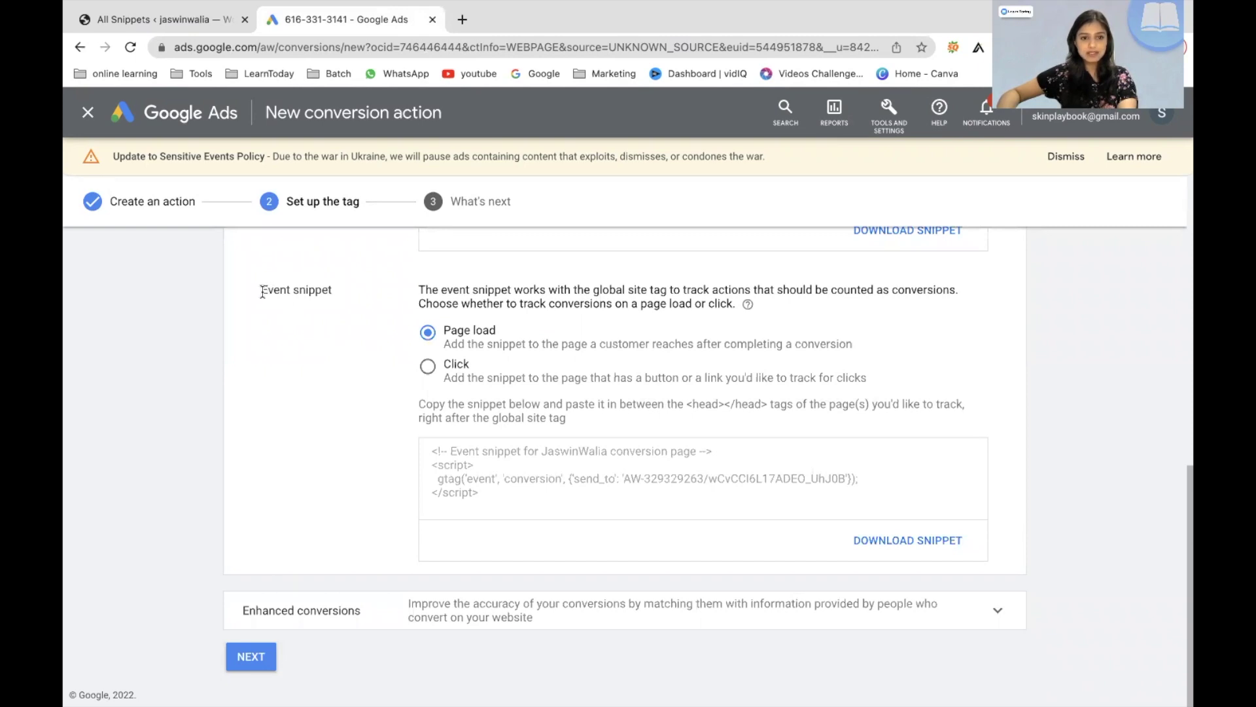
{"action": "left_click_drag", "start_coordinate": [260, 290], "coordinate": [345, 300]}
{"action": "left_click", "coordinate": [365, 354]}
{"action": "left_click_drag", "start_coordinate": [483, 492], "coordinate": [424, 445]}
{"action": "key", "text": "super+c"}
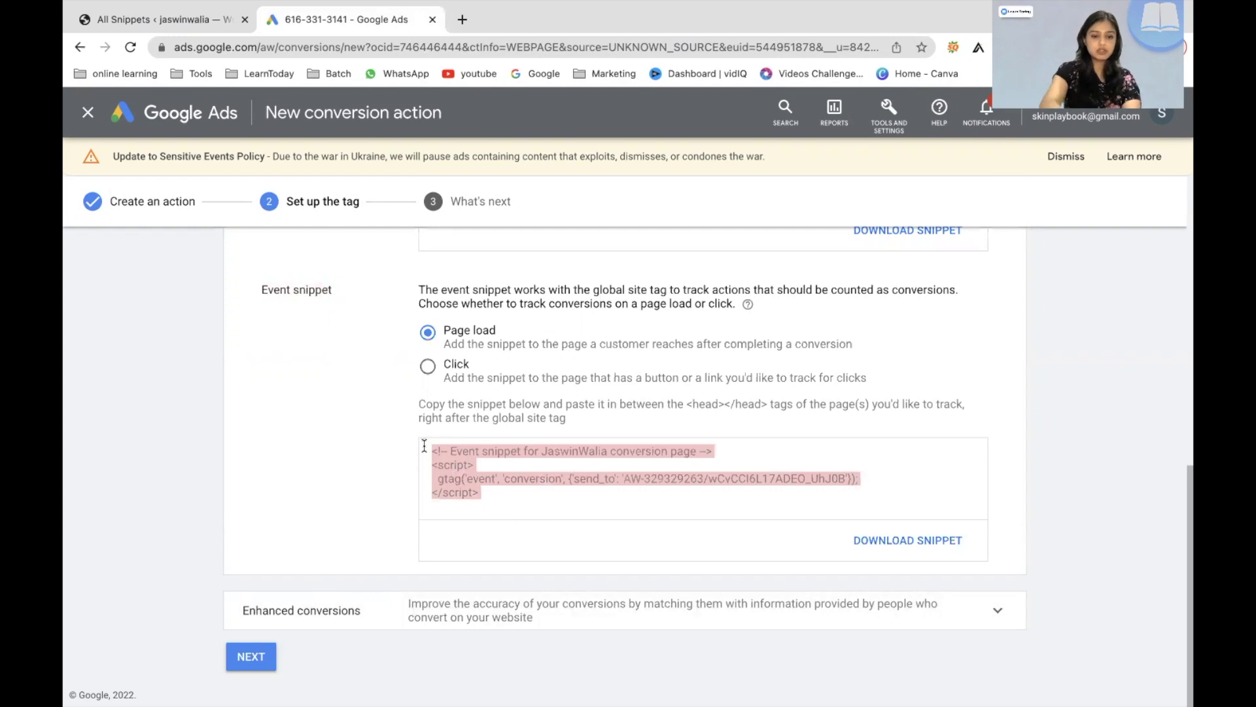
Step: Return to WordPress and start another HFCM snippet named Event Snippet 1
{"action": "left_click", "coordinate": [199, 21]}
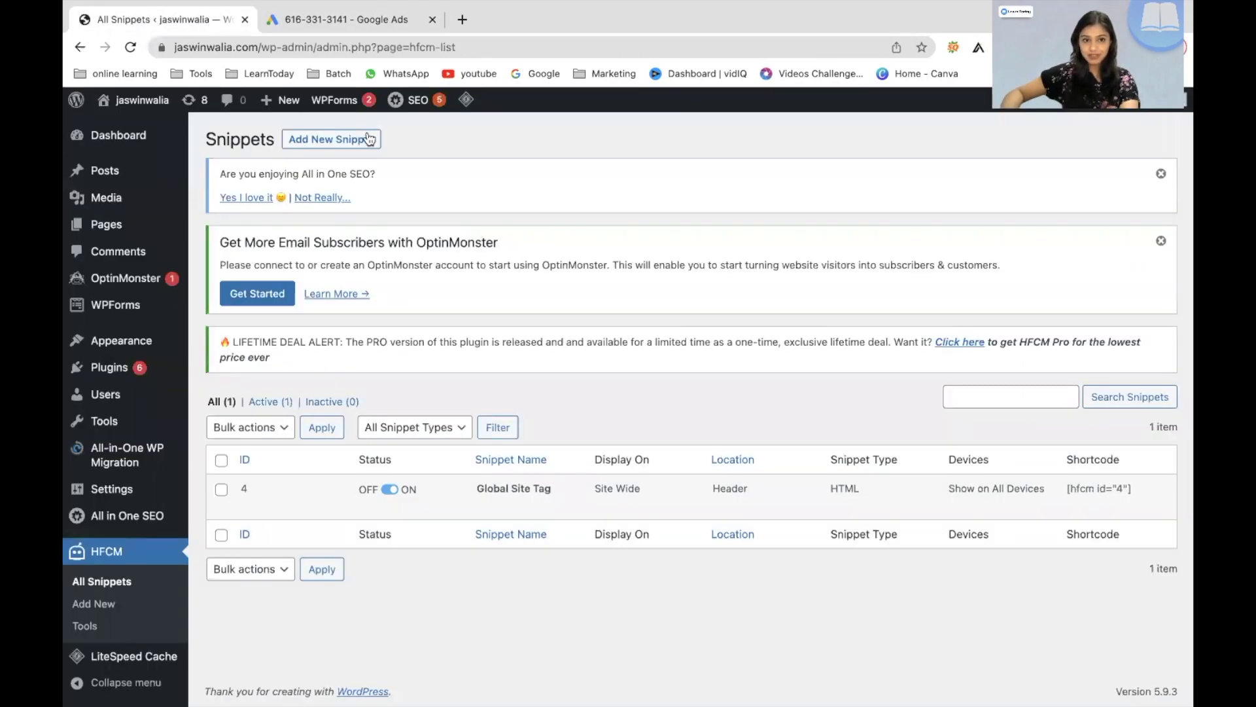
{"action": "left_click", "coordinate": [343, 146]}
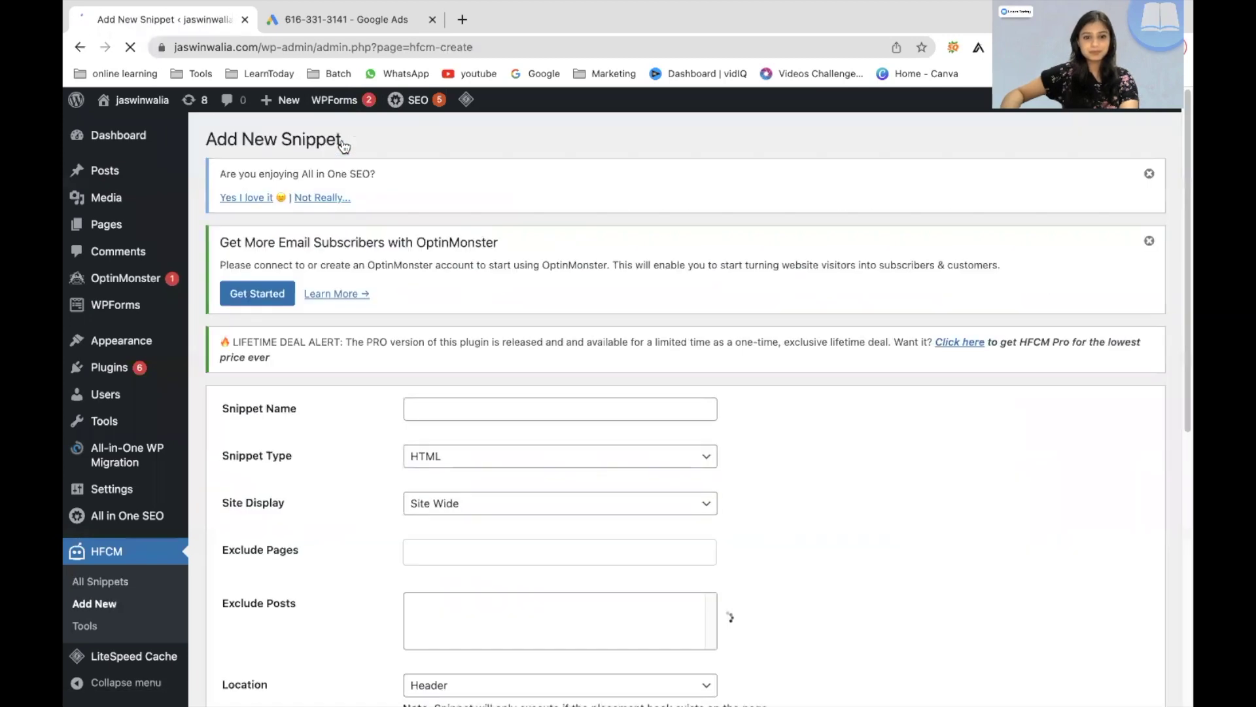
{"action": "left_click", "coordinate": [454, 408]}
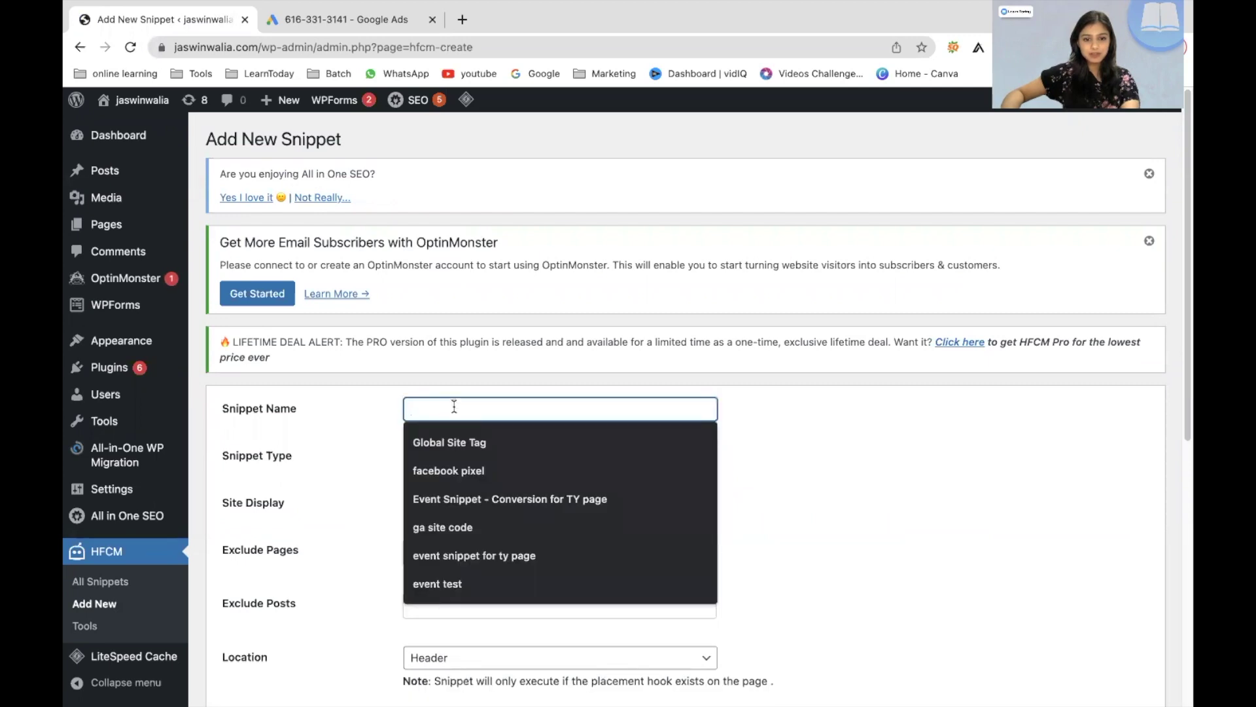
{"action": "type", "text": "Event Snippet 1"}
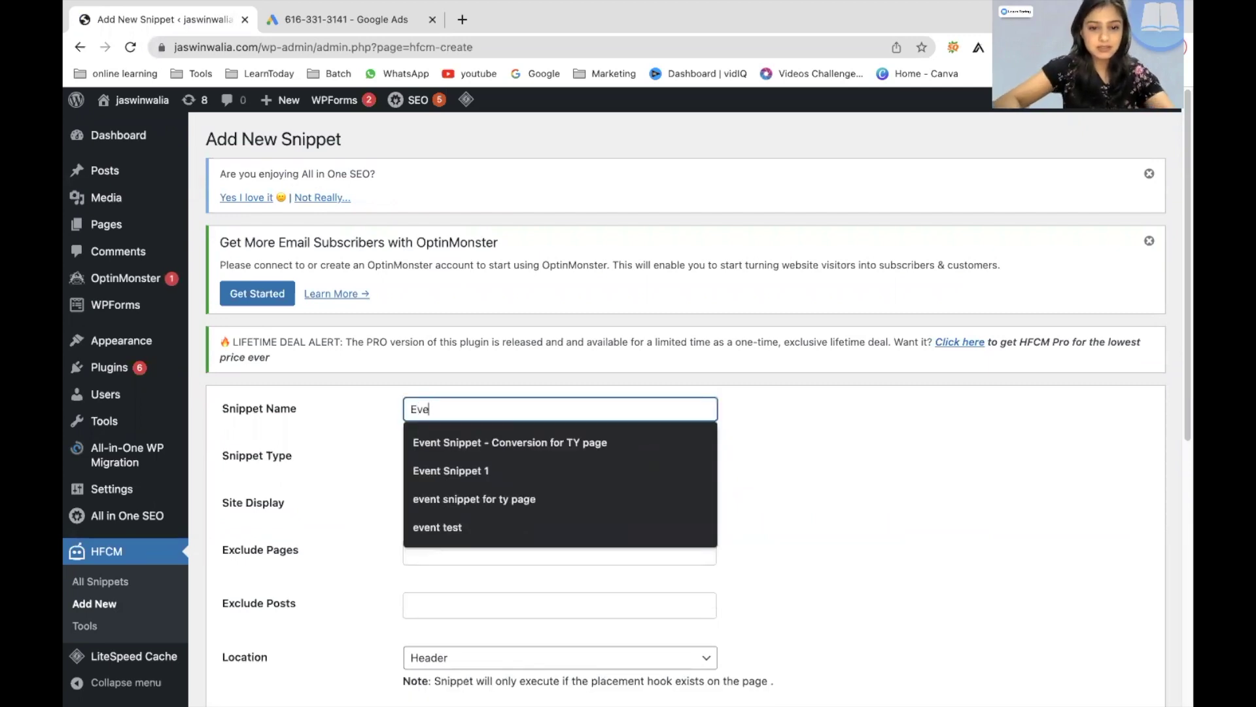
{"action": "left_click", "coordinate": [478, 468]}
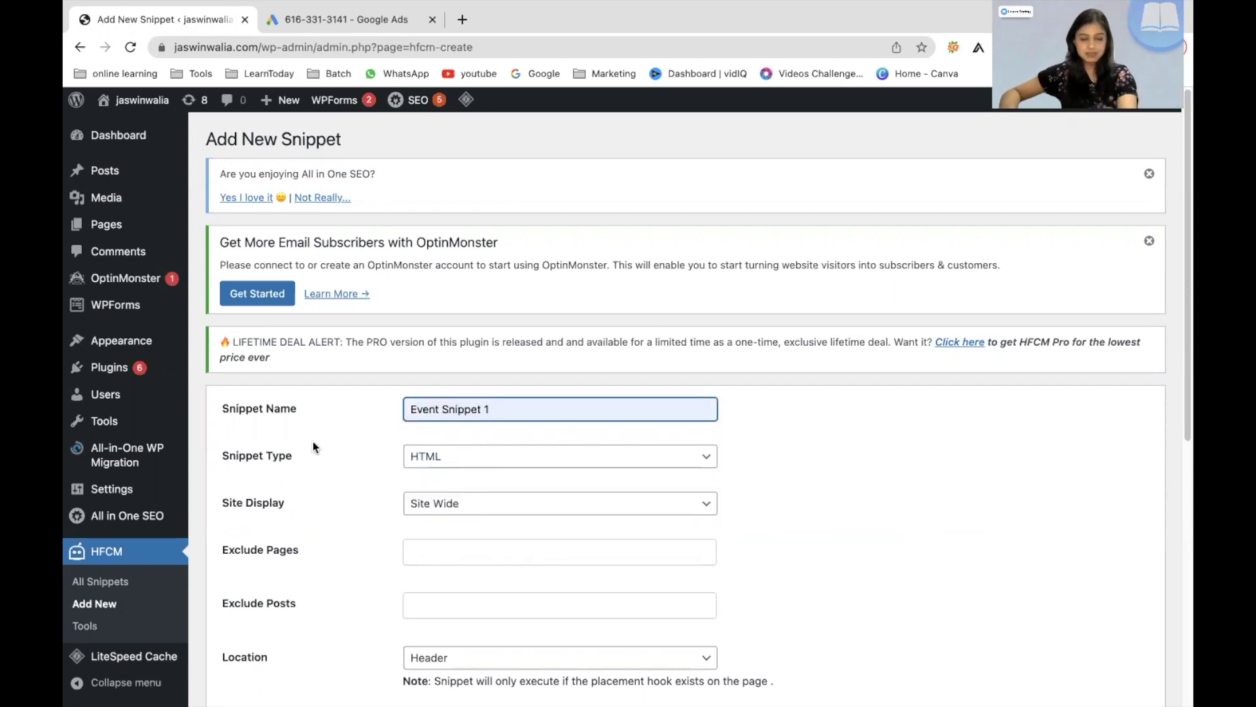
Step: Set the Event Snippet 1 site display to Specific Pages and add Thank You Page to its page list
{"action": "scroll", "coordinate": [320, 500], "scroll_direction": "down", "scroll_amount": 1}
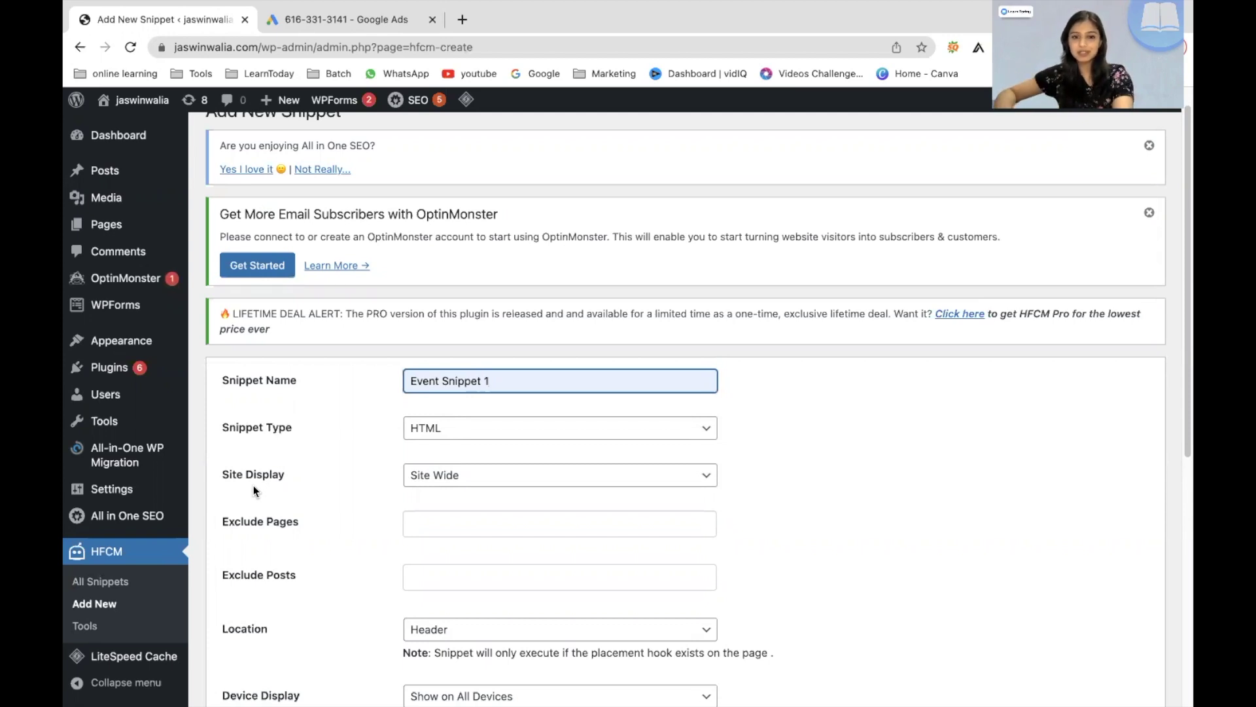
{"action": "left_click", "coordinate": [419, 477]}
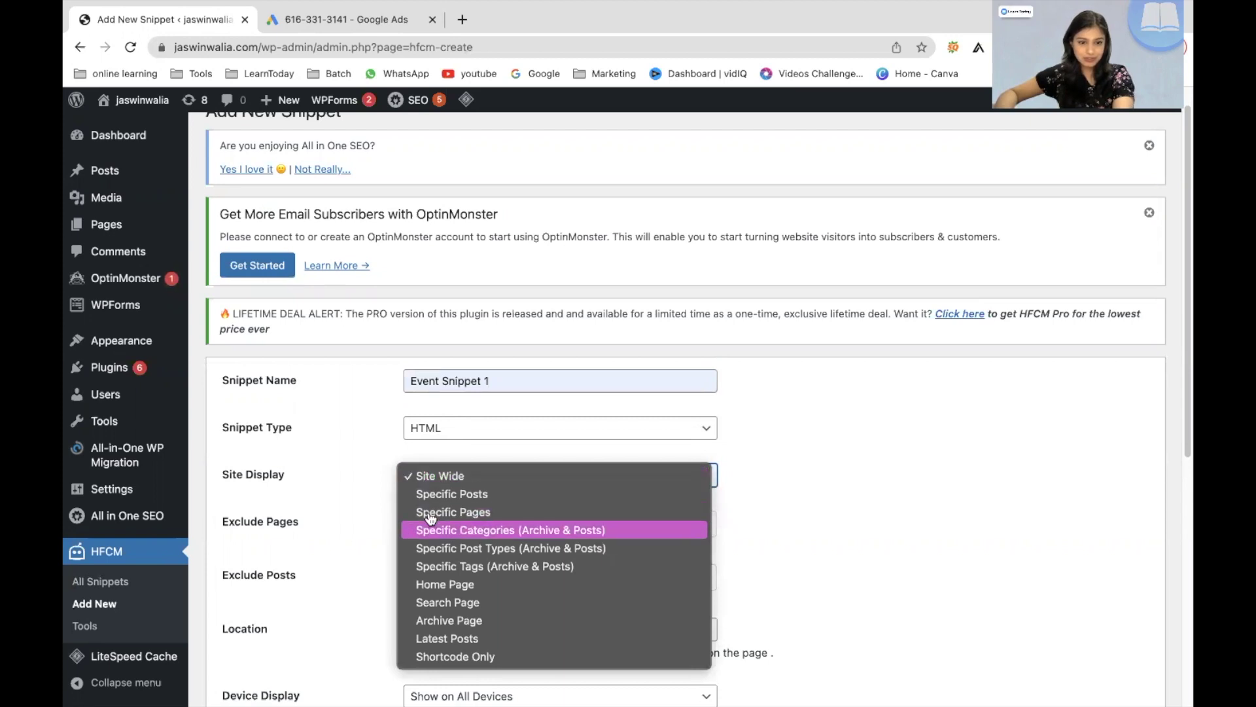
{"action": "left_click", "coordinate": [432, 511]}
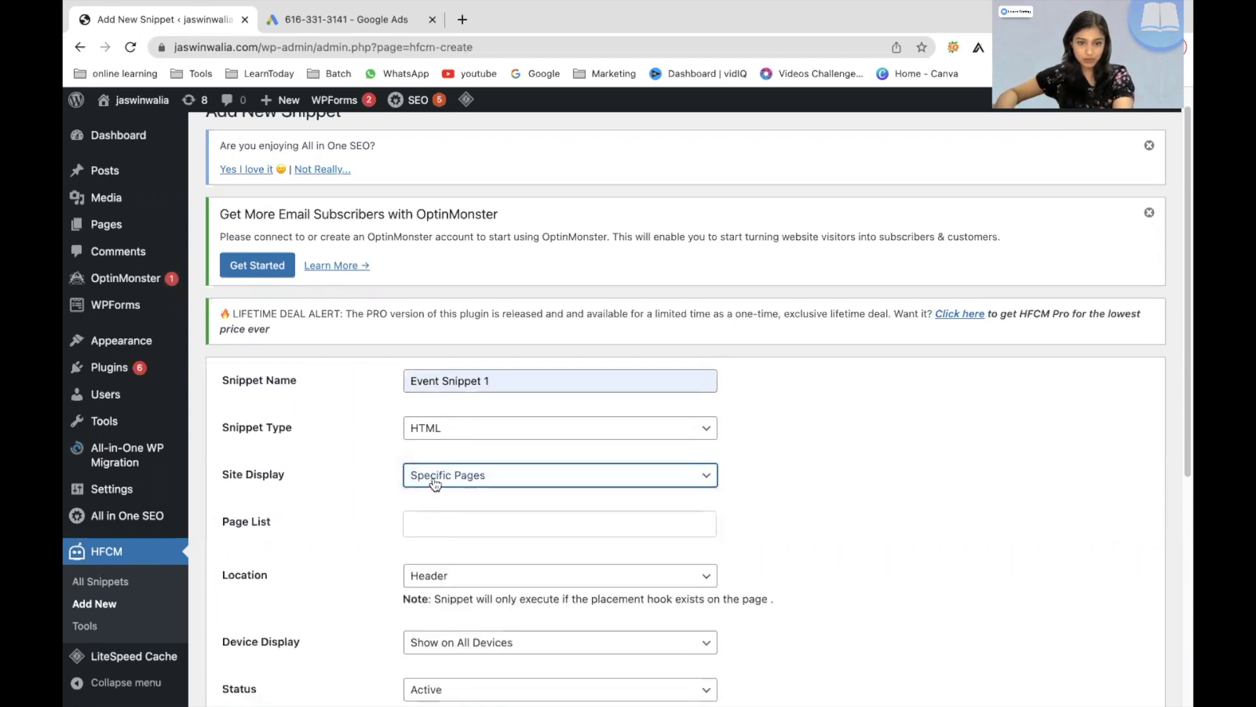
{"action": "left_click", "coordinate": [436, 482]}
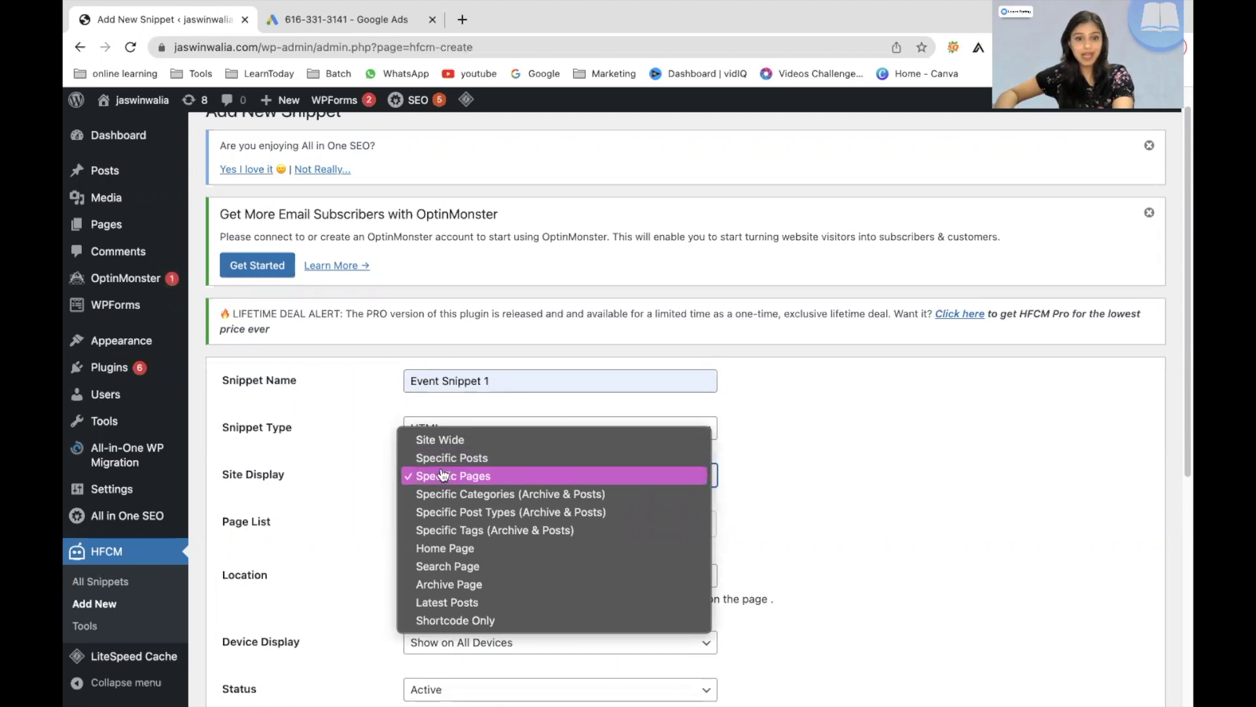
{"action": "left_click", "coordinate": [365, 511]}
{"action": "left_click", "coordinate": [462, 518]}
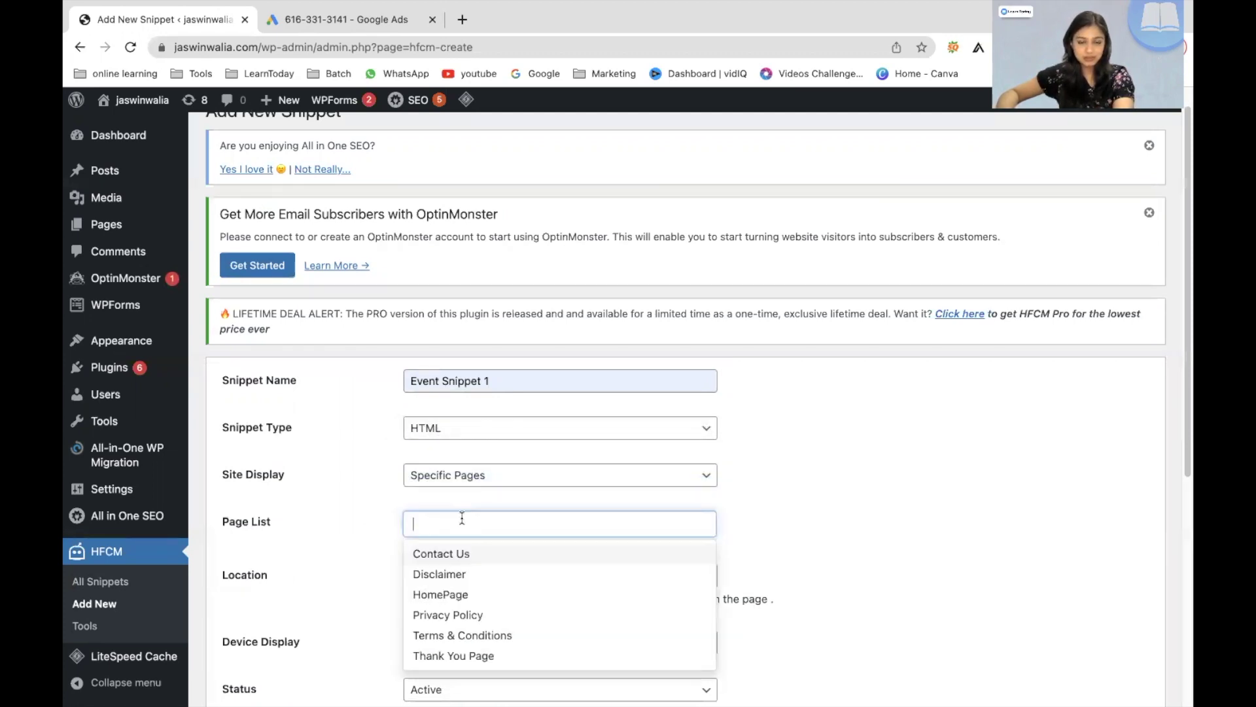
{"action": "left_click", "coordinate": [462, 656]}
{"action": "left_click", "coordinate": [384, 607]}
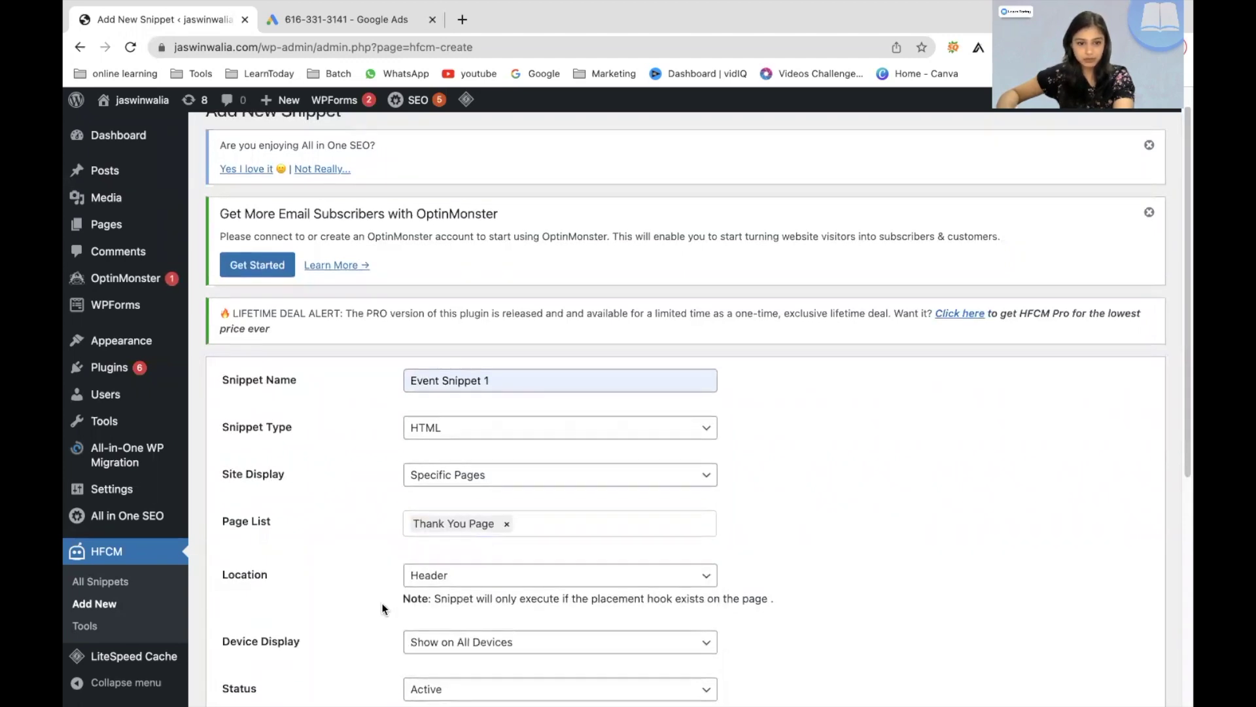
Step: Paste the copied event snippet code into the snippet's code area, save it, and open the list of all HFCM snippets
{"action": "scroll", "coordinate": [384, 609], "scroll_direction": "down", "scroll_amount": 2}
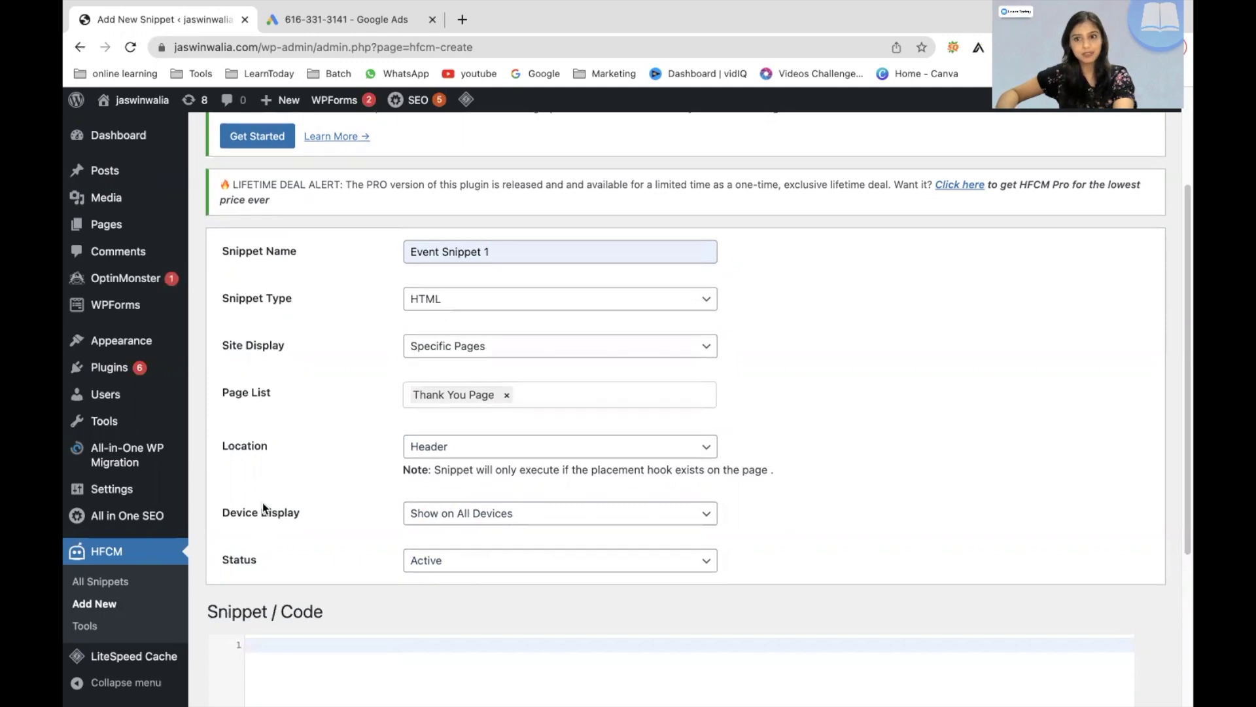
{"action": "scroll", "coordinate": [262, 503], "scroll_direction": "down", "scroll_amount": 3}
{"action": "left_click", "coordinate": [294, 491]}
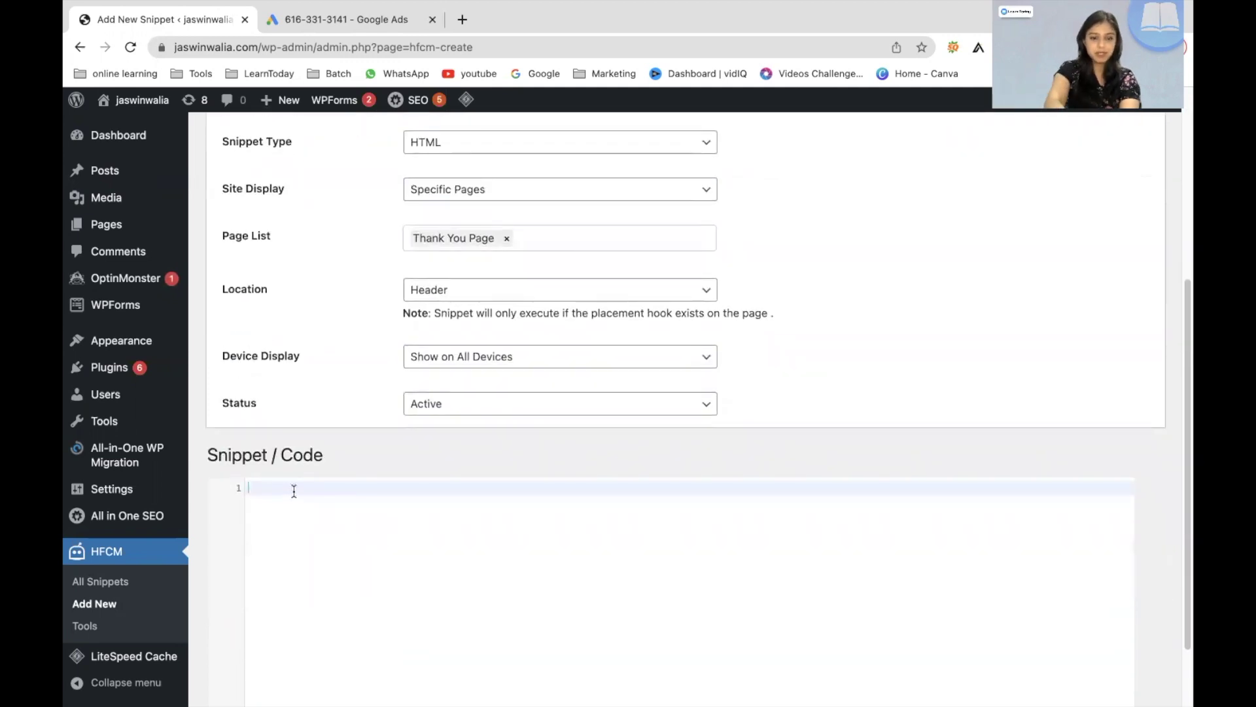
{"action": "key", "text": "super+v"}
{"action": "scroll", "coordinate": [238, 607], "scroll_direction": "down", "scroll_amount": 2}
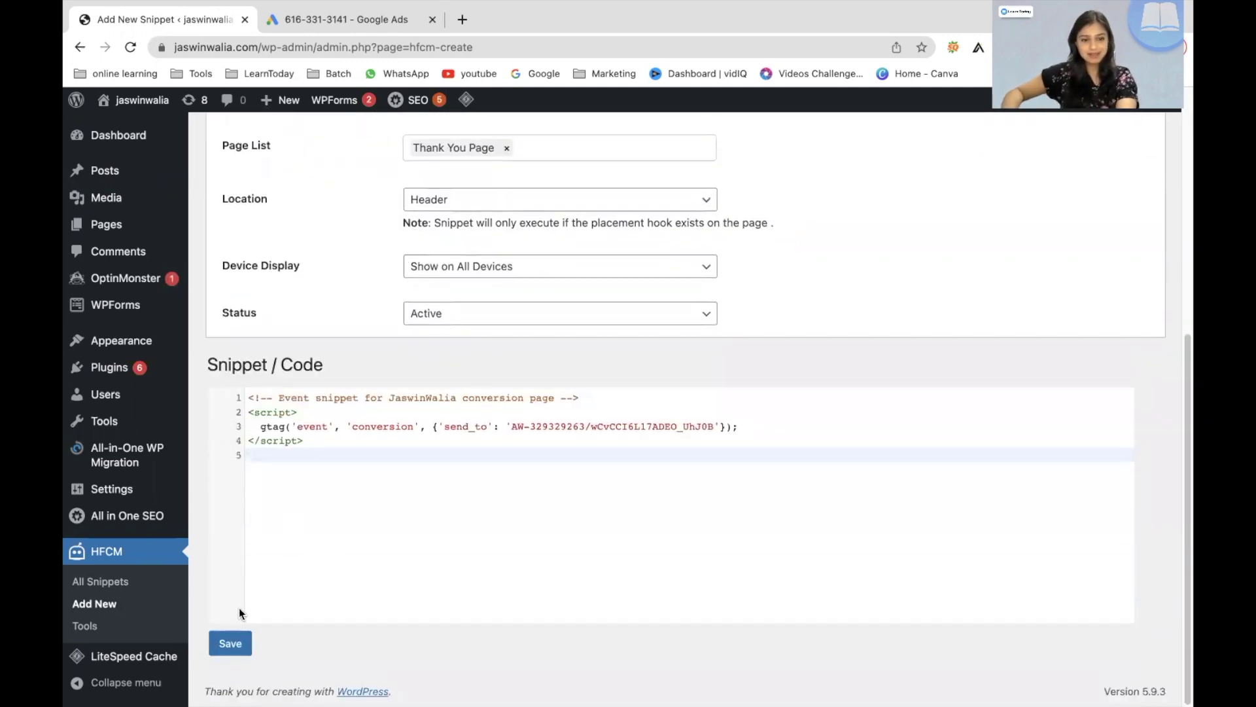
{"action": "left_click", "coordinate": [229, 643]}
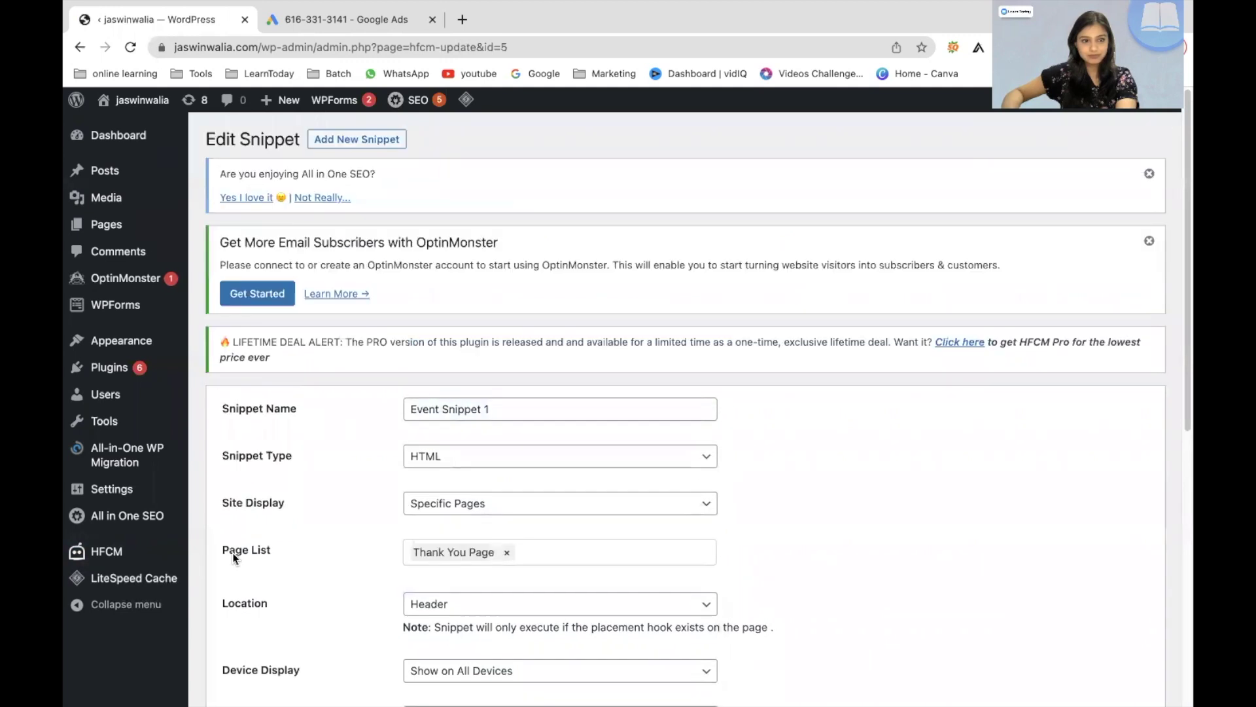
{"action": "left_click", "coordinate": [117, 556]}
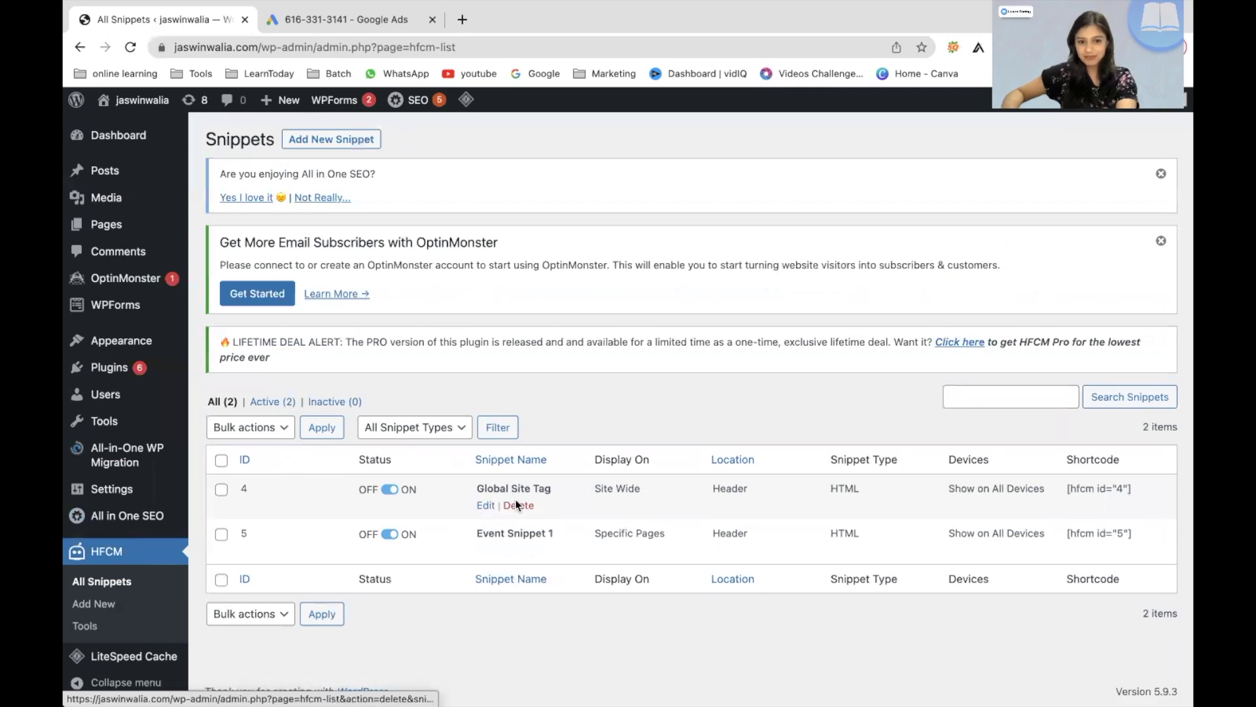
{"action": "mouse_move", "coordinate": [518, 557]}
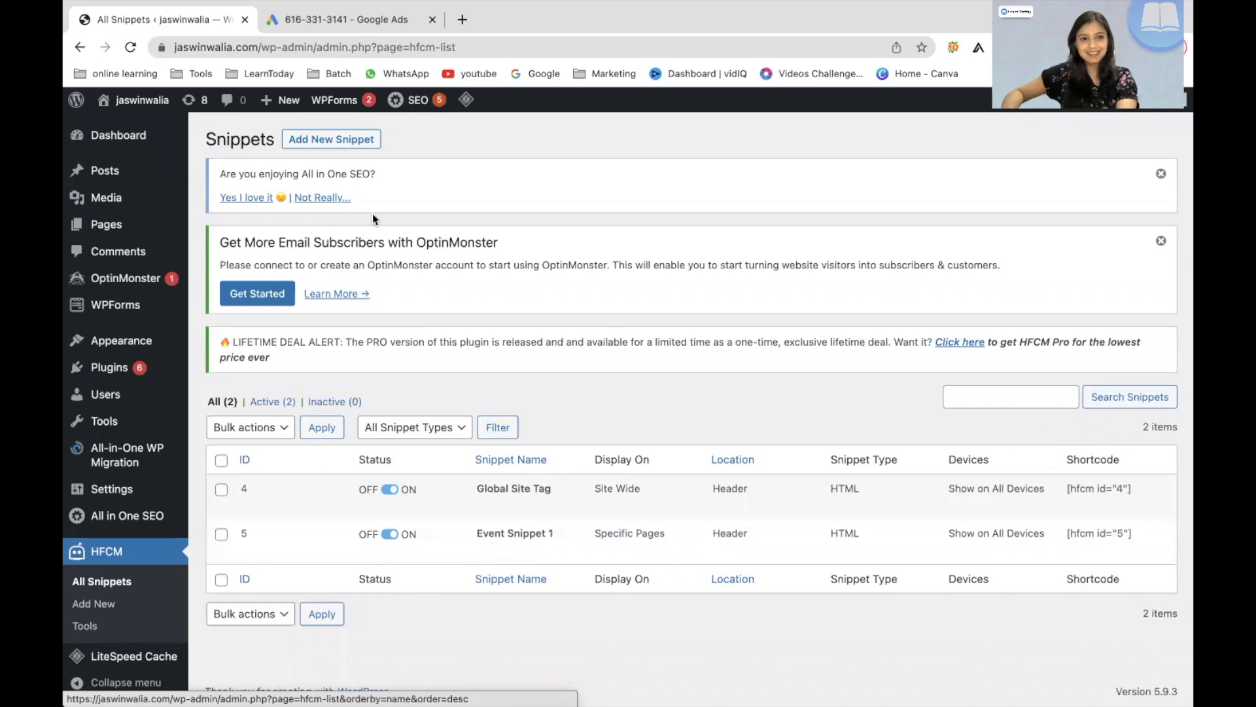
Step: Switch to Google Ads, advance past the tag setup, and finish the new conversion action after reviewing its next steps and notes
{"action": "left_click", "coordinate": [363, 22]}
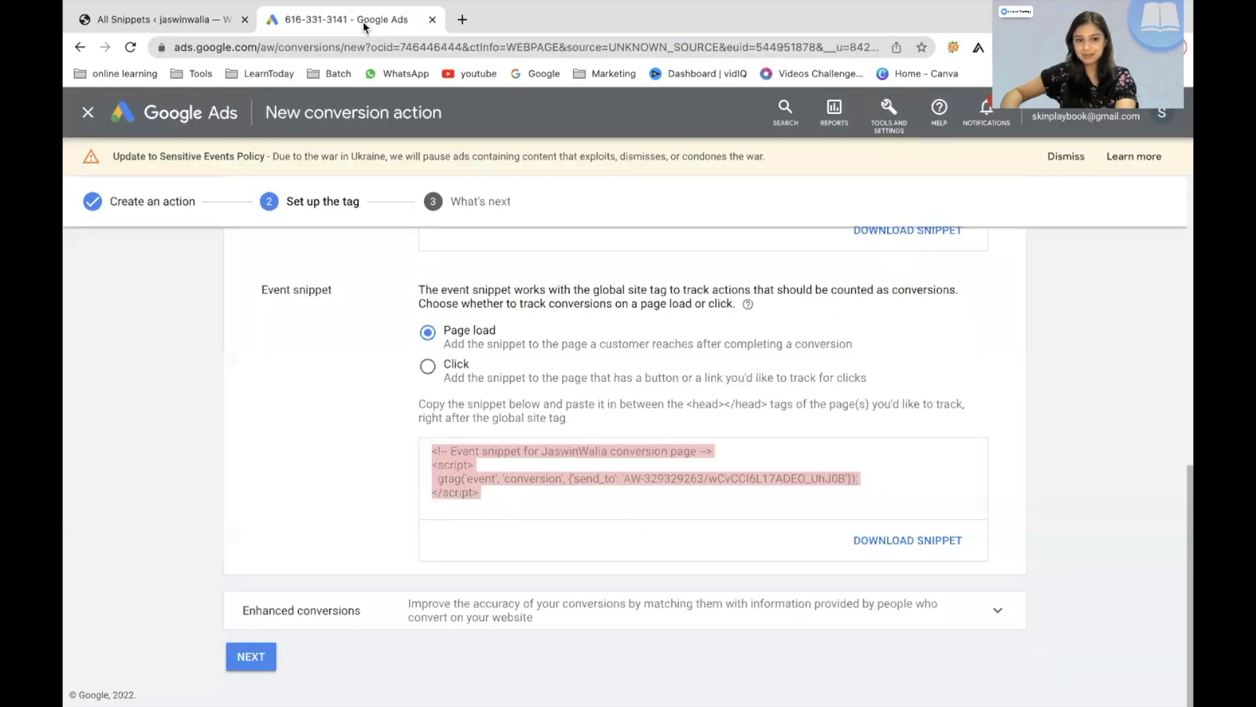
{"action": "left_click", "coordinate": [268, 658]}
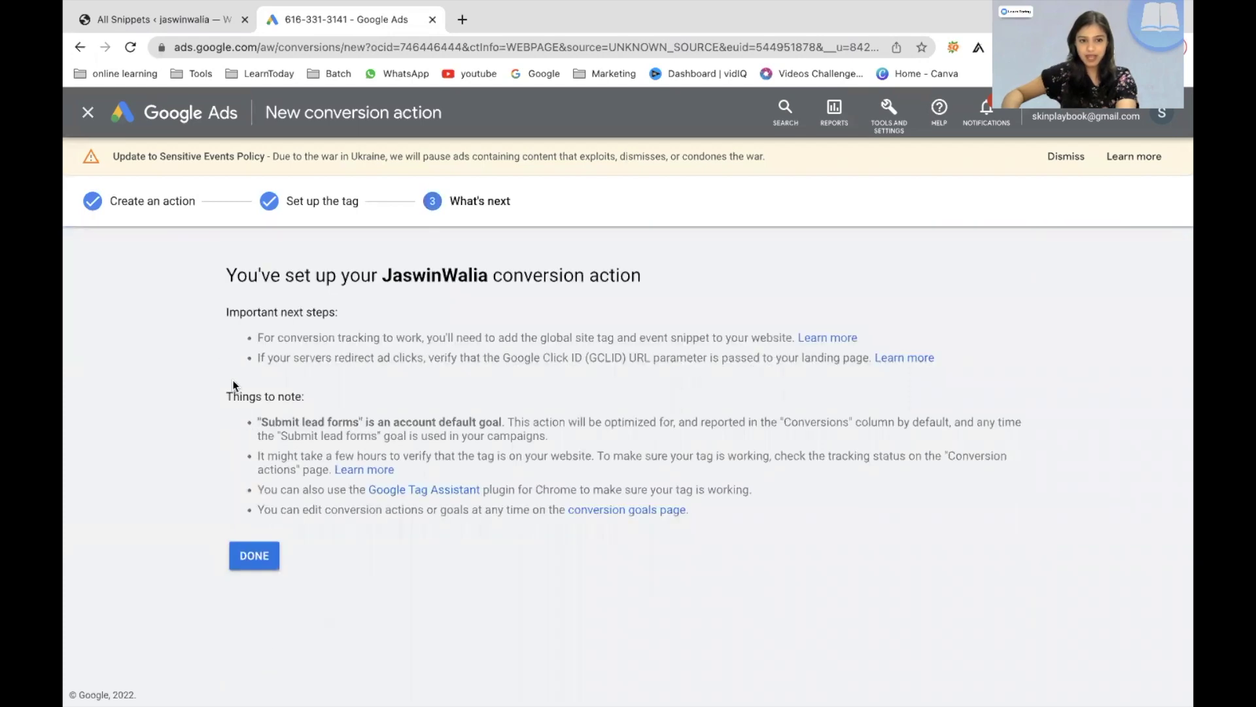
{"action": "left_click_drag", "start_coordinate": [225, 312], "coordinate": [762, 523]}
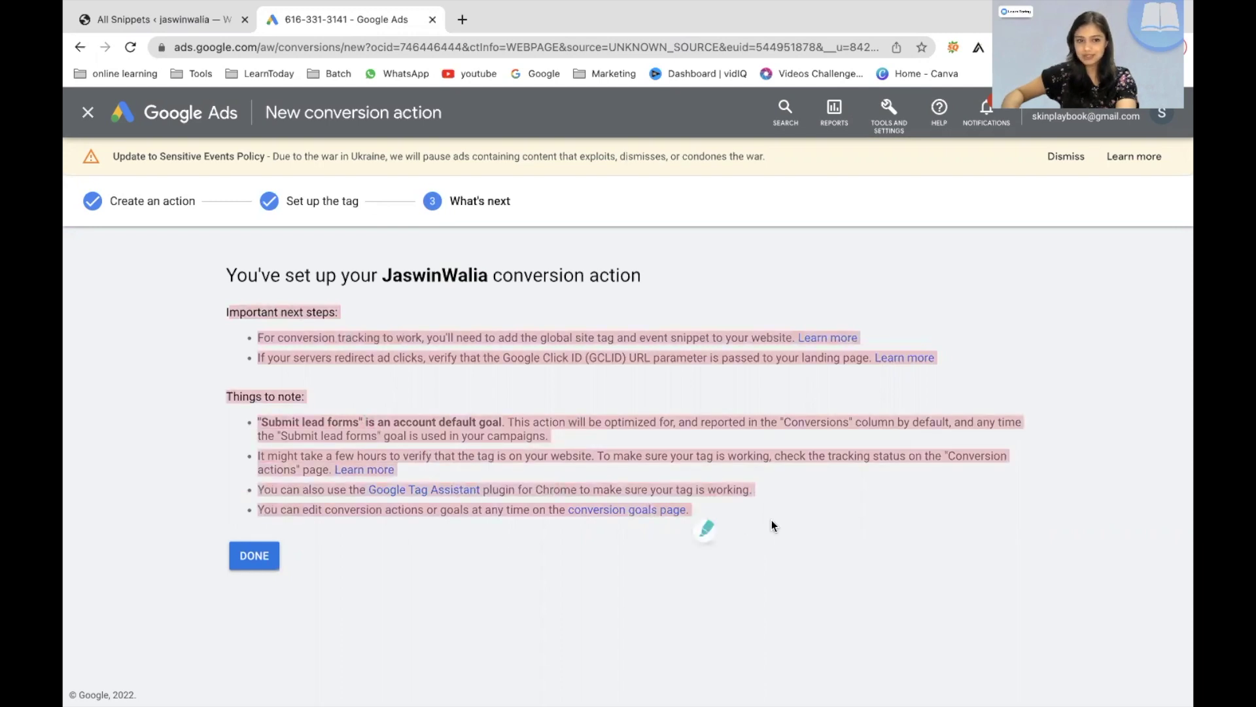
{"action": "left_click", "coordinate": [705, 544]}
{"action": "left_click", "coordinate": [254, 556]}
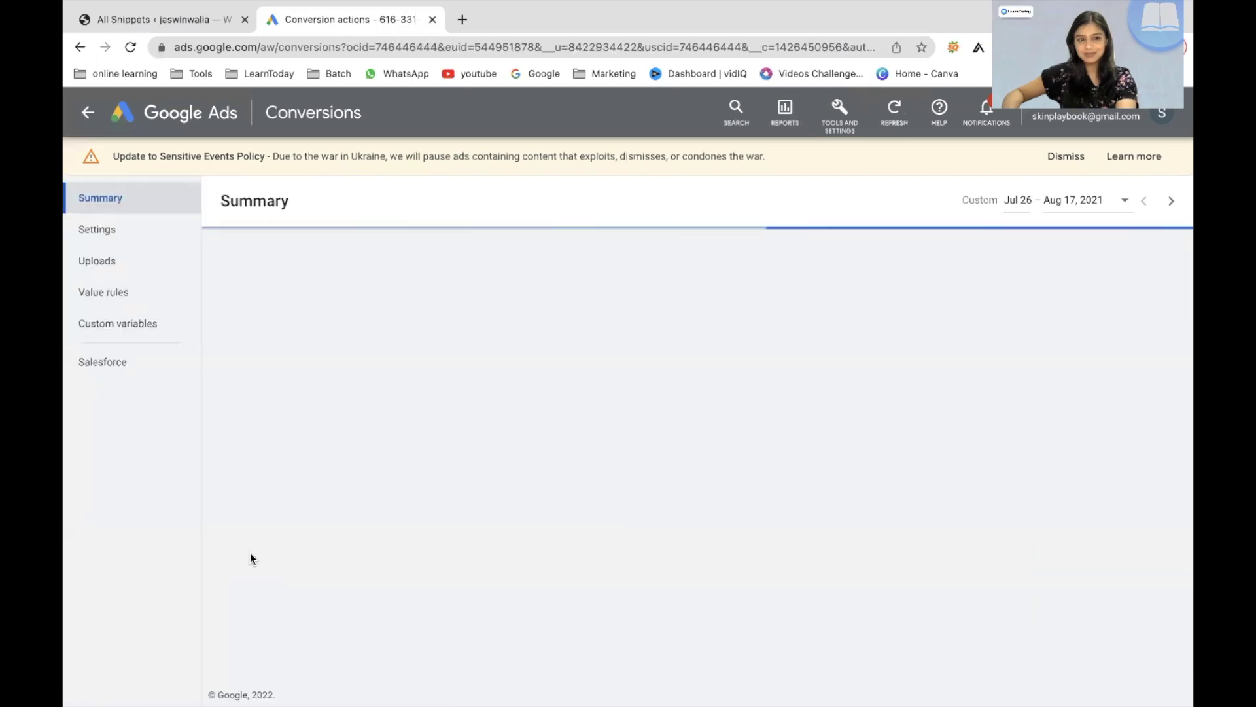